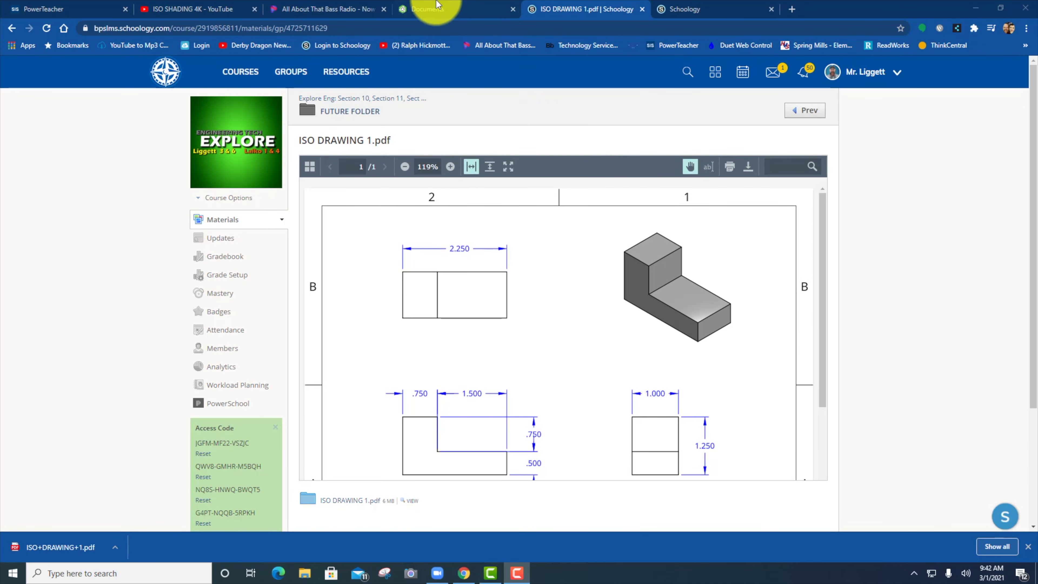
Open ISO DRAWING 1.pdf in the full-page viewer and zoom out to examine the whole dimensioned sheet
{"action": "scroll", "coordinate": [607, 378], "scroll_direction": "down", "scroll_amount": 3}
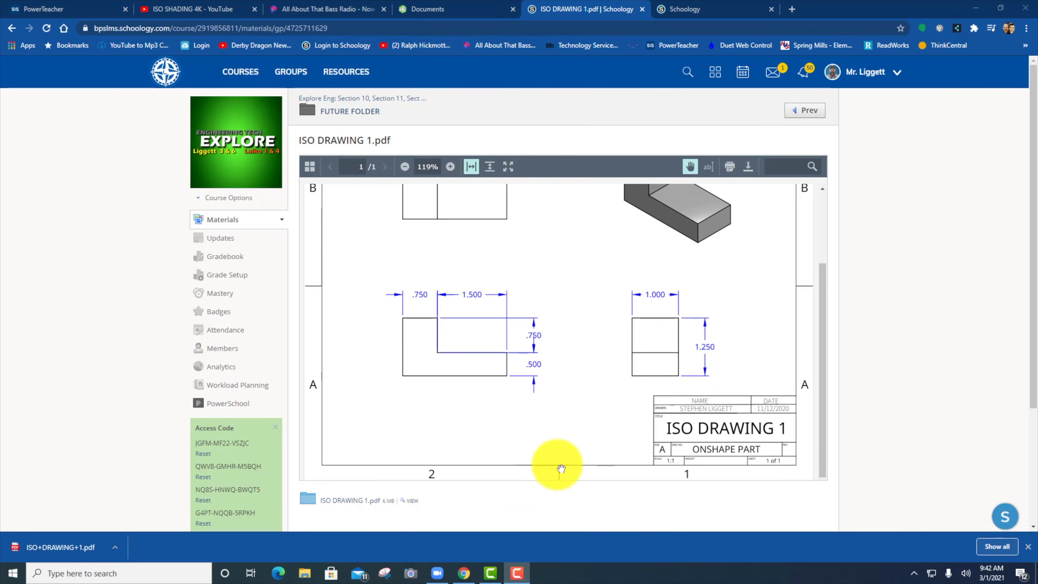
{"action": "scroll", "coordinate": [515, 378], "scroll_direction": "up", "scroll_amount": 3}
{"action": "scroll", "coordinate": [893, 346], "scroll_direction": "down", "scroll_amount": 4}
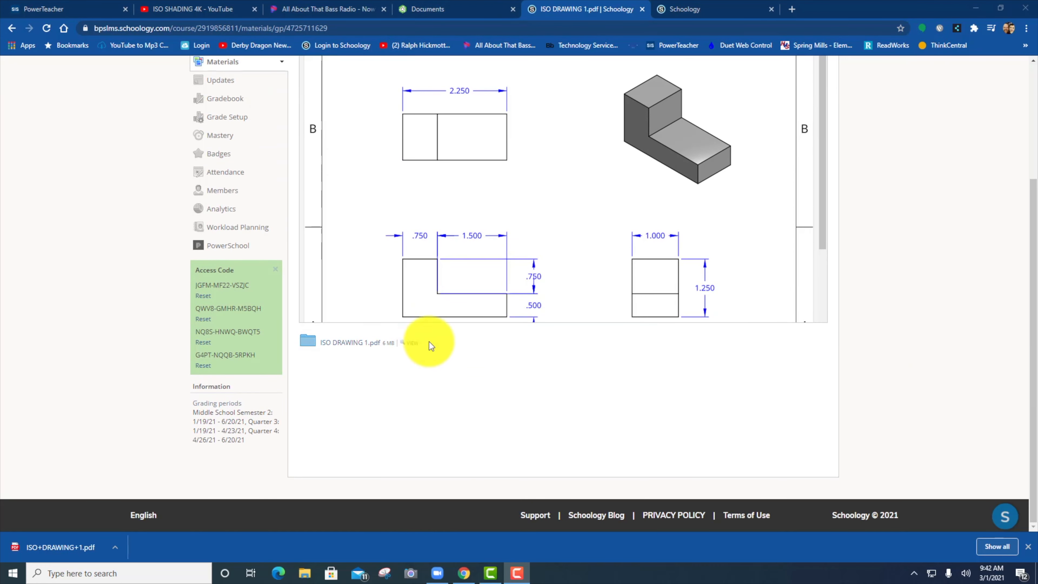
{"action": "left_click", "coordinate": [411, 345]}
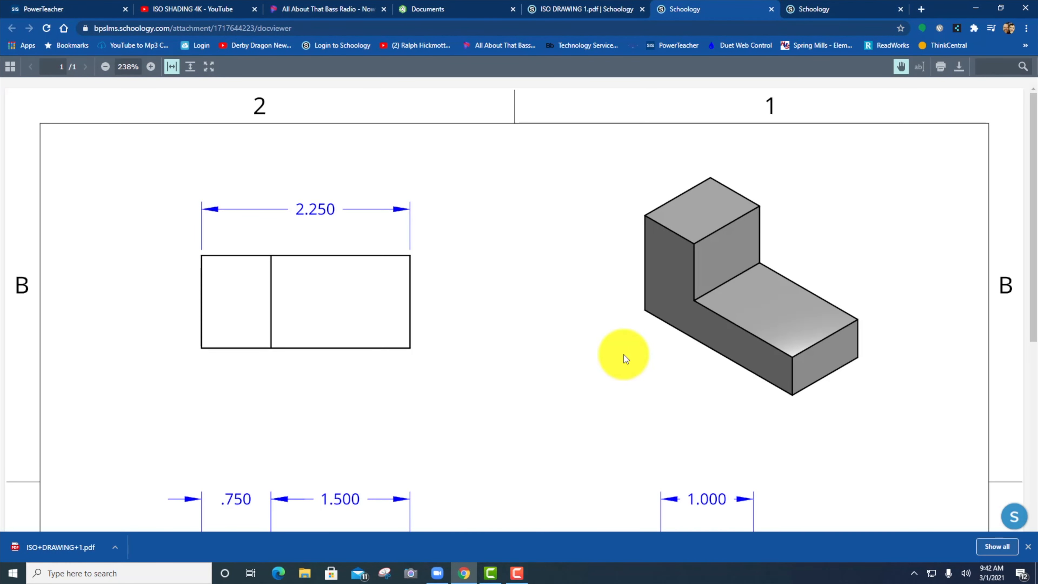
{"action": "left_click", "coordinate": [106, 67]}
{"action": "left_click", "coordinate": [105, 66]}
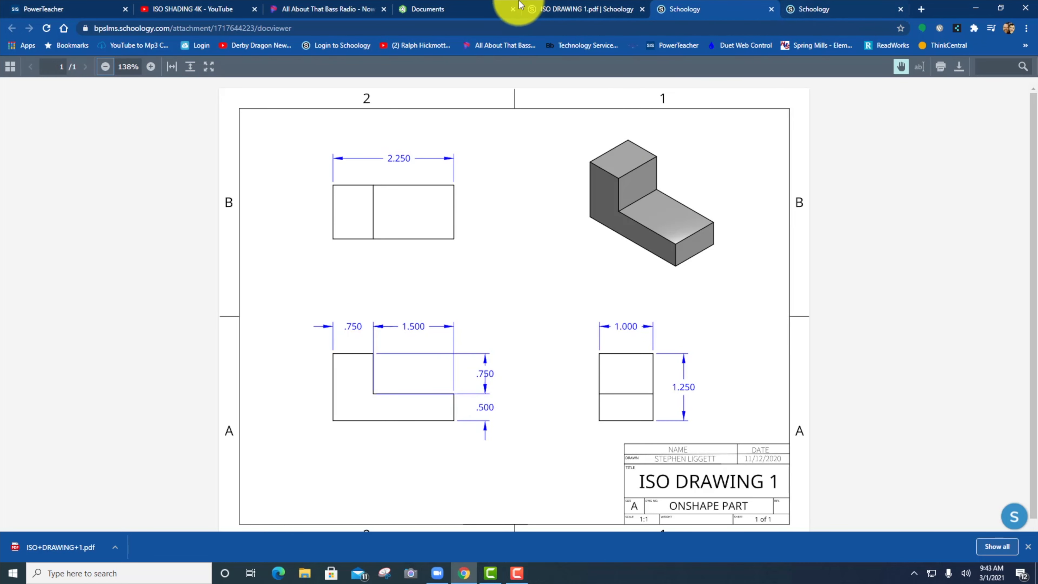
Switch to Onshape and create a new document named "Iso 1"
{"action": "left_click", "coordinate": [466, 12]}
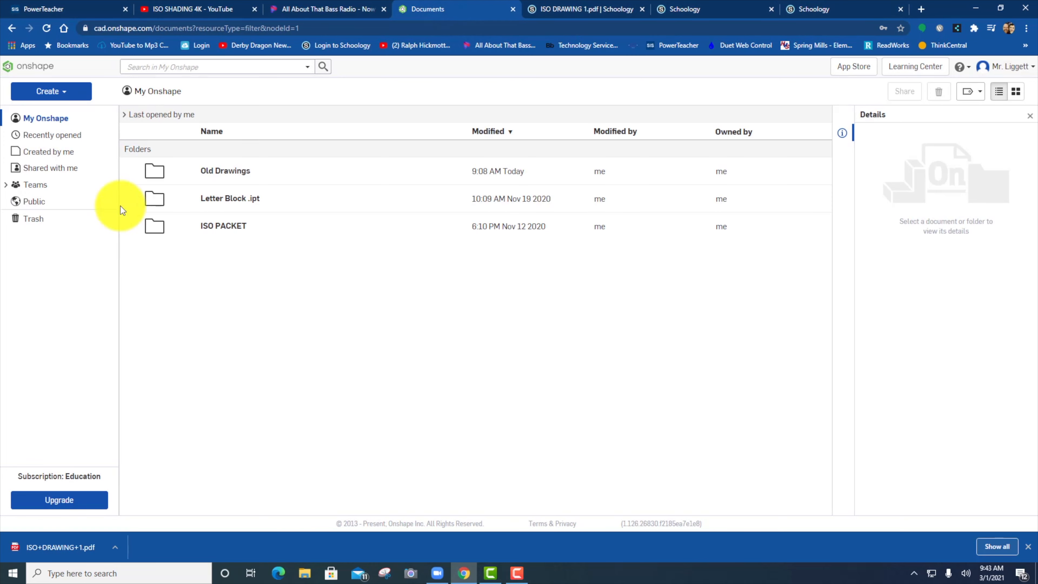
{"action": "left_click", "coordinate": [54, 92]}
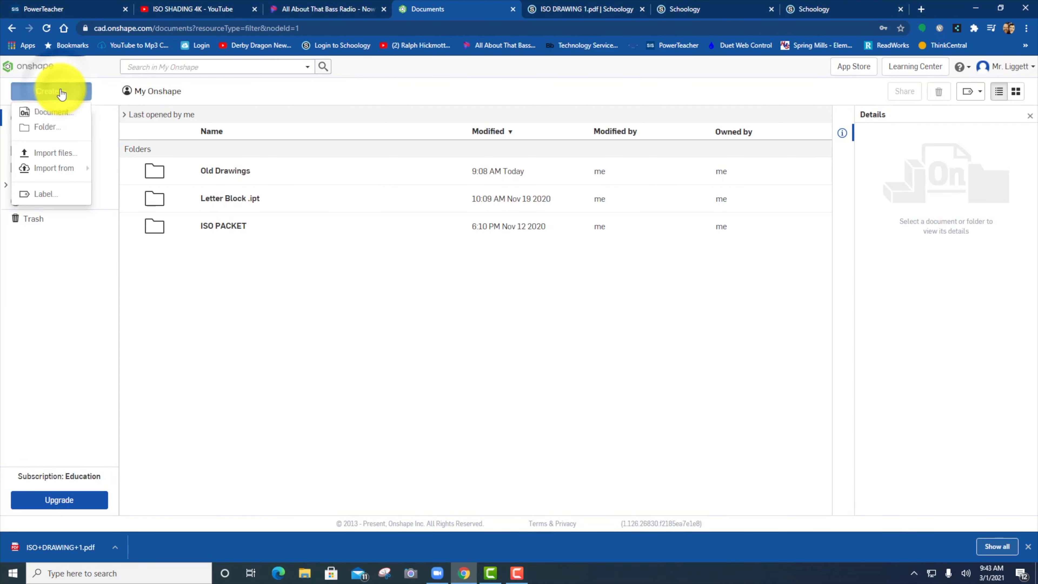
{"action": "left_click", "coordinate": [61, 112]}
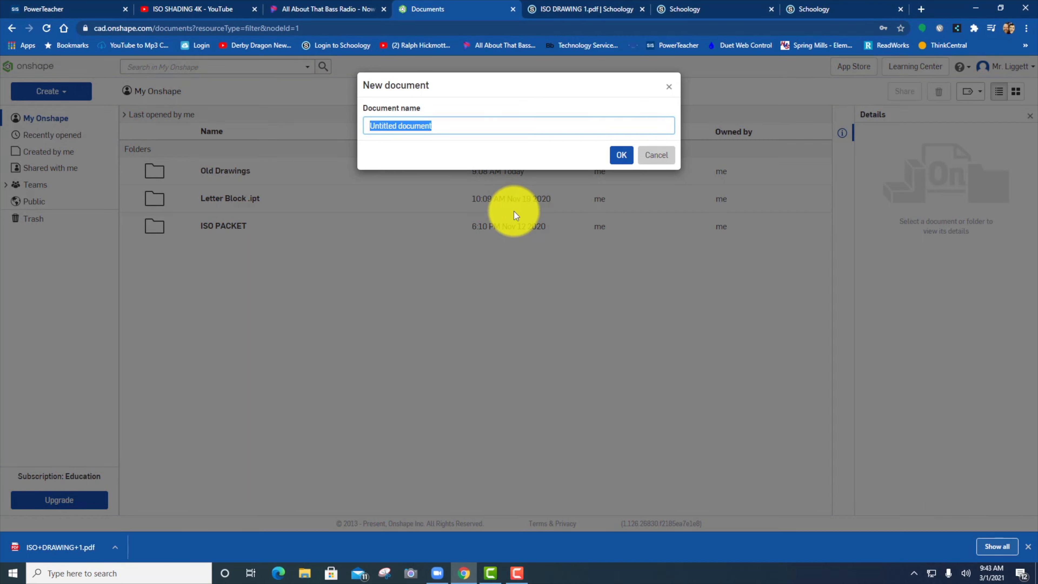
{"action": "type", "text": "Iso 1"}
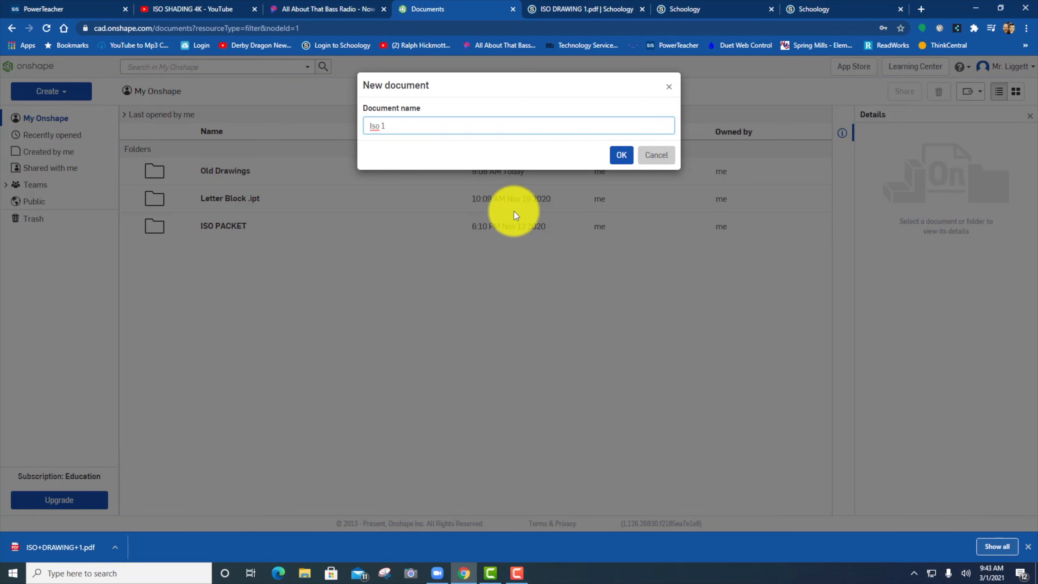
{"action": "left_click", "coordinate": [620, 155]}
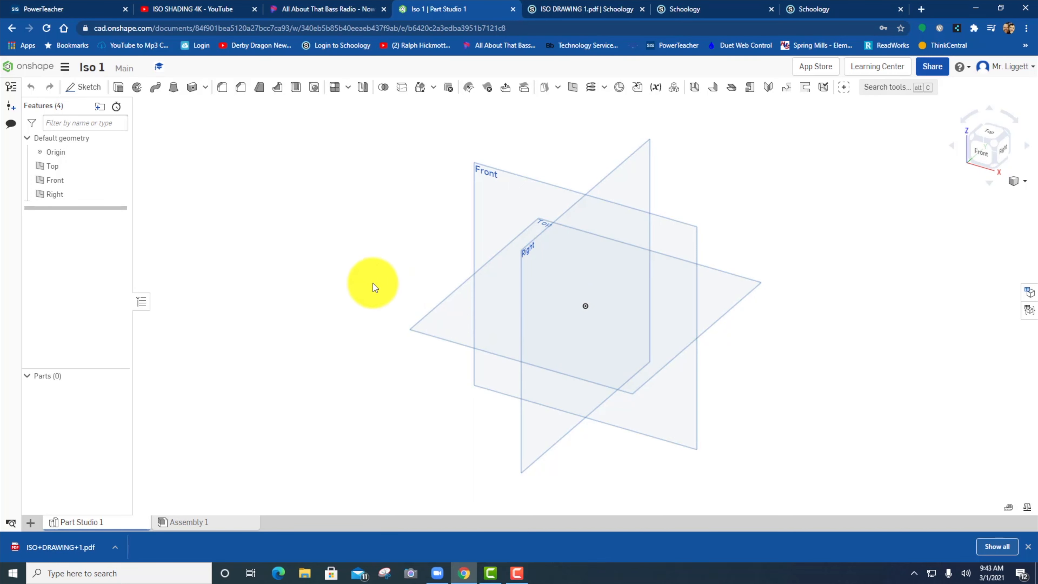
Set the workspace's default length unit to inch and accept the unit settings
{"action": "left_click", "coordinate": [65, 72]}
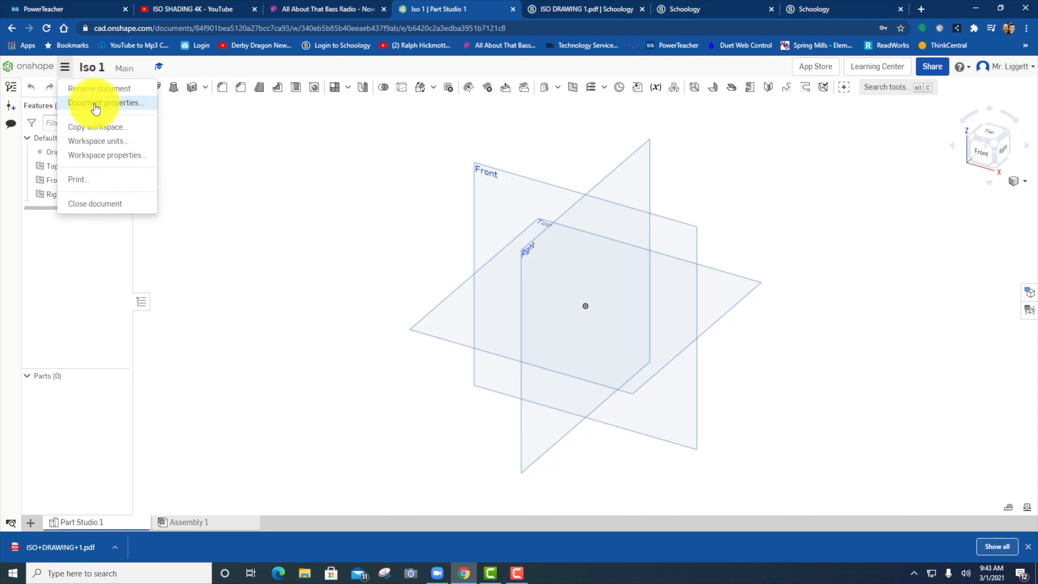
{"action": "left_click", "coordinate": [102, 148]}
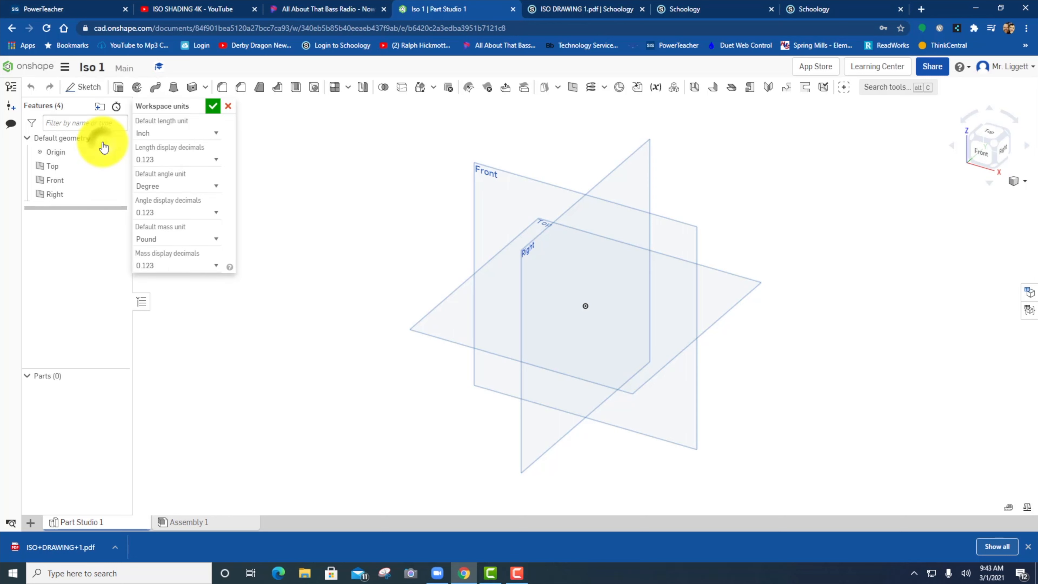
{"action": "left_click", "coordinate": [212, 135]}
{"action": "left_click", "coordinate": [174, 184]}
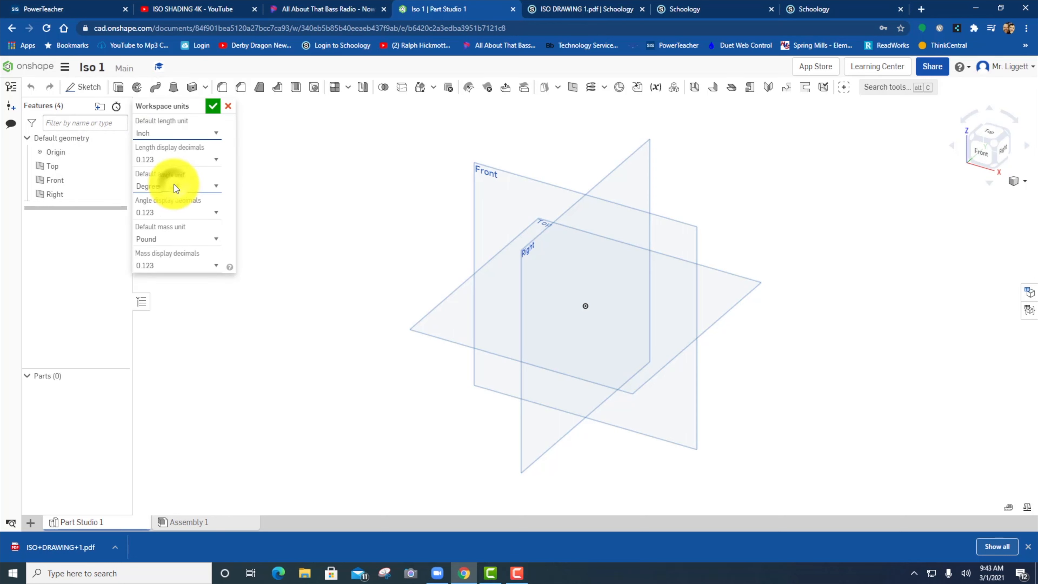
{"action": "left_click", "coordinate": [212, 106]}
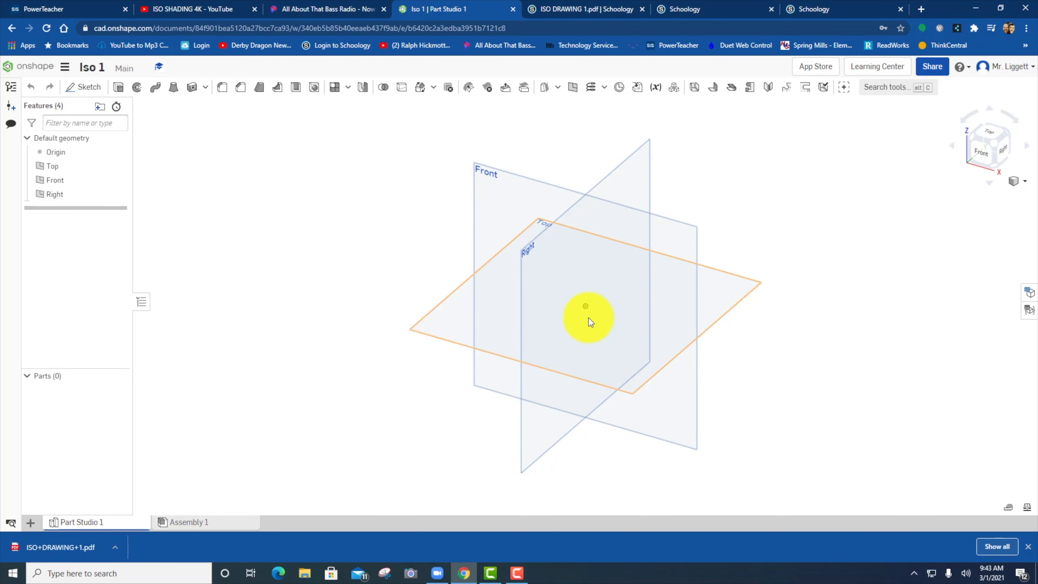
Start a sketch on the Front plane after consulting the reference drawing, and view the plane straight on
{"action": "left_click", "coordinate": [81, 90]}
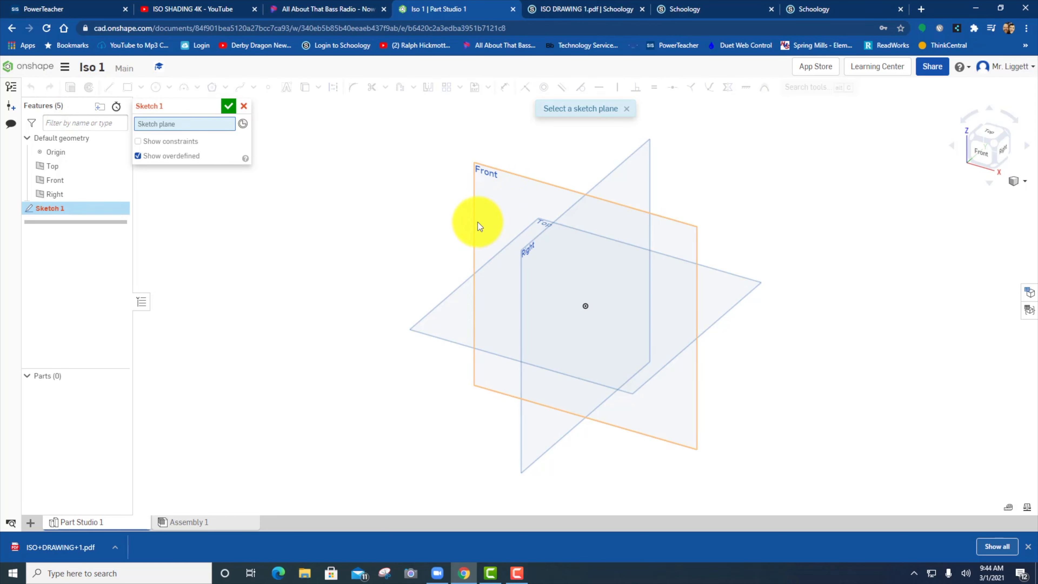
{"action": "left_click", "coordinate": [567, 8]}
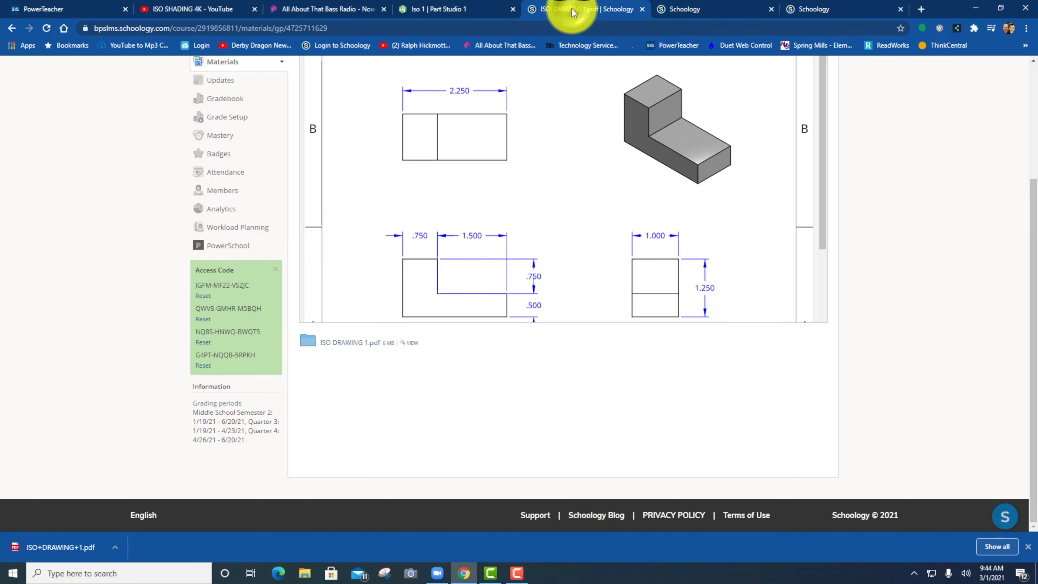
{"action": "left_click", "coordinate": [690, 8]}
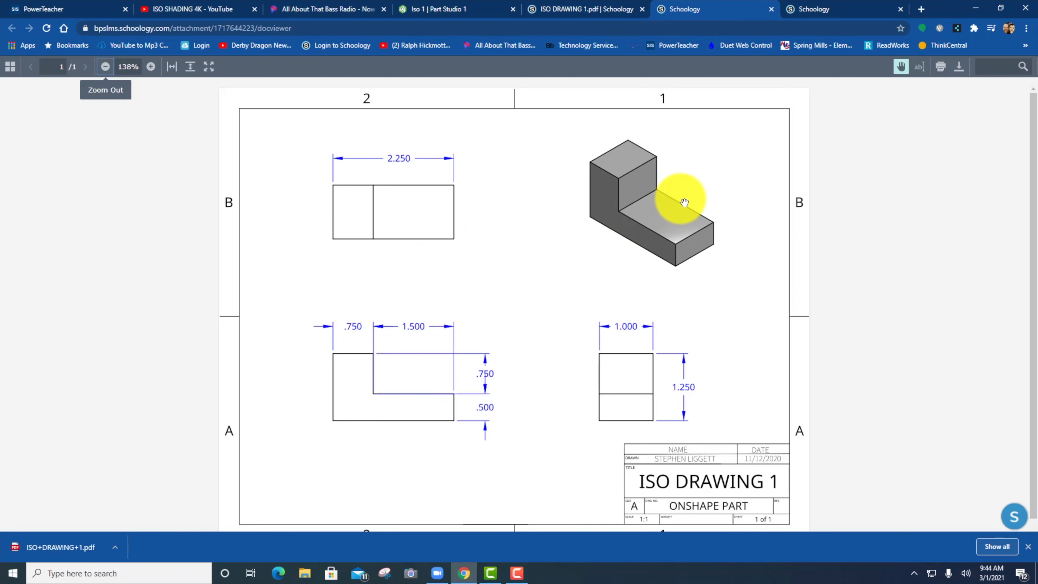
{"action": "left_click", "coordinate": [437, 9]}
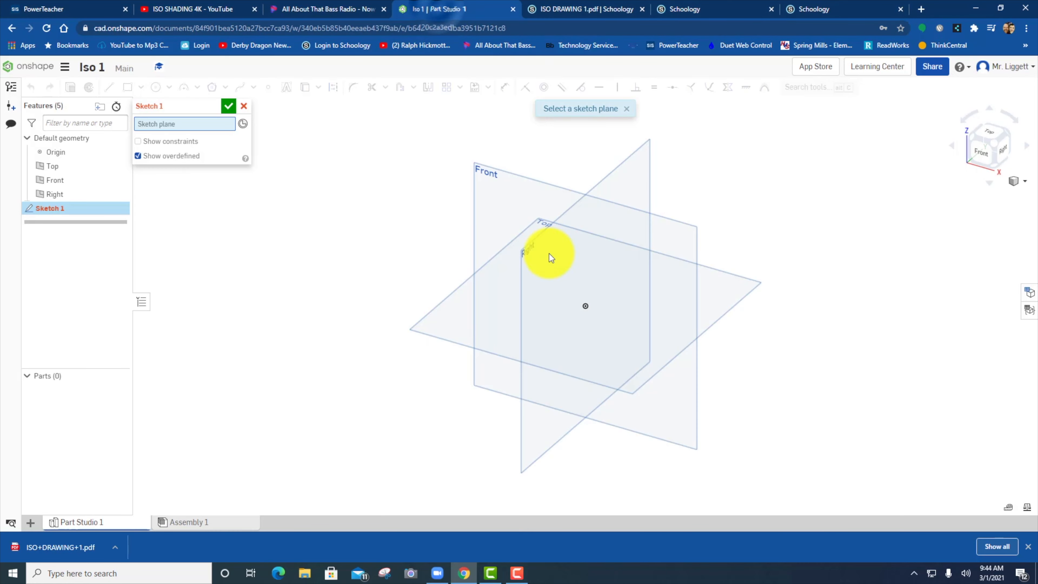
{"action": "left_click", "coordinate": [487, 174]}
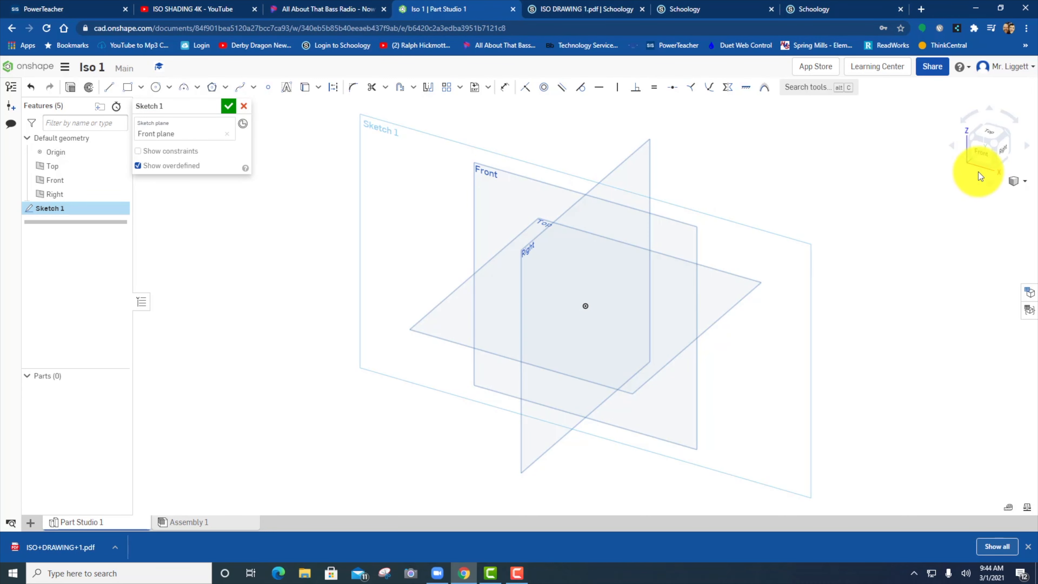
{"action": "left_click", "coordinate": [984, 153]}
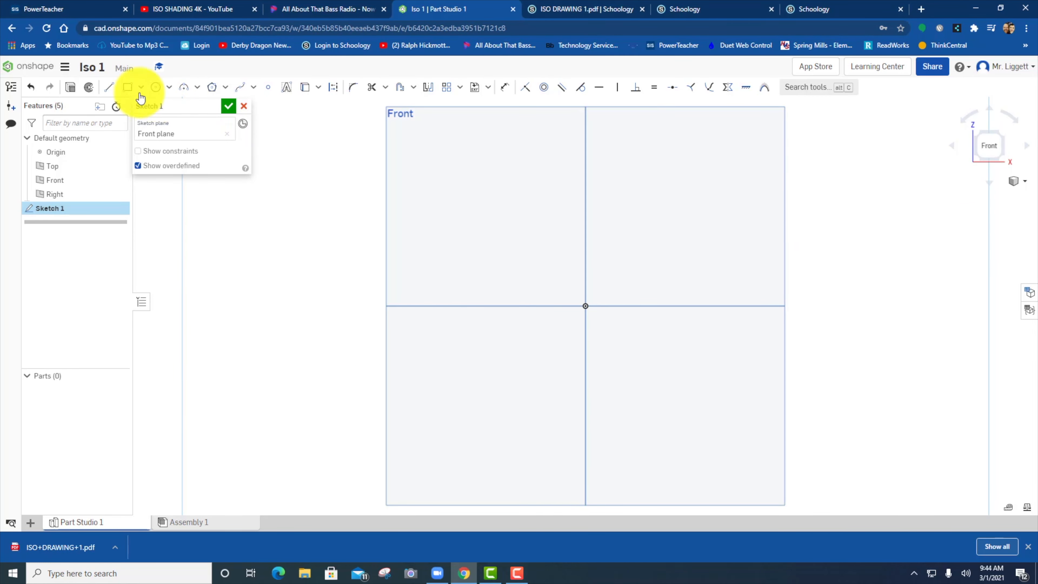
Draw the profile's base as a horizontal line 2.25 in long, running right from the origin
{"action": "left_click", "coordinate": [109, 88]}
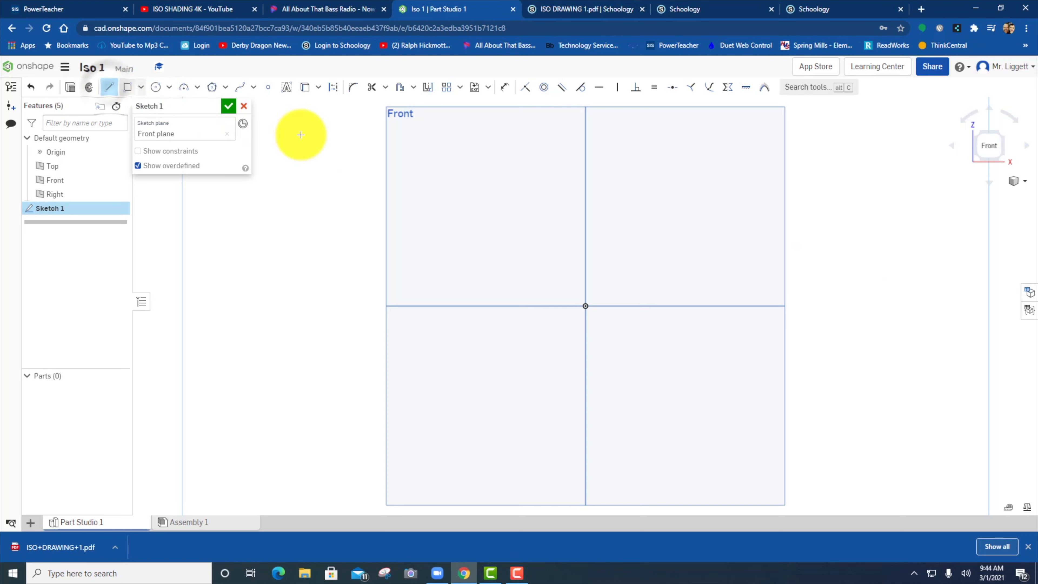
{"action": "left_click", "coordinate": [585, 306]}
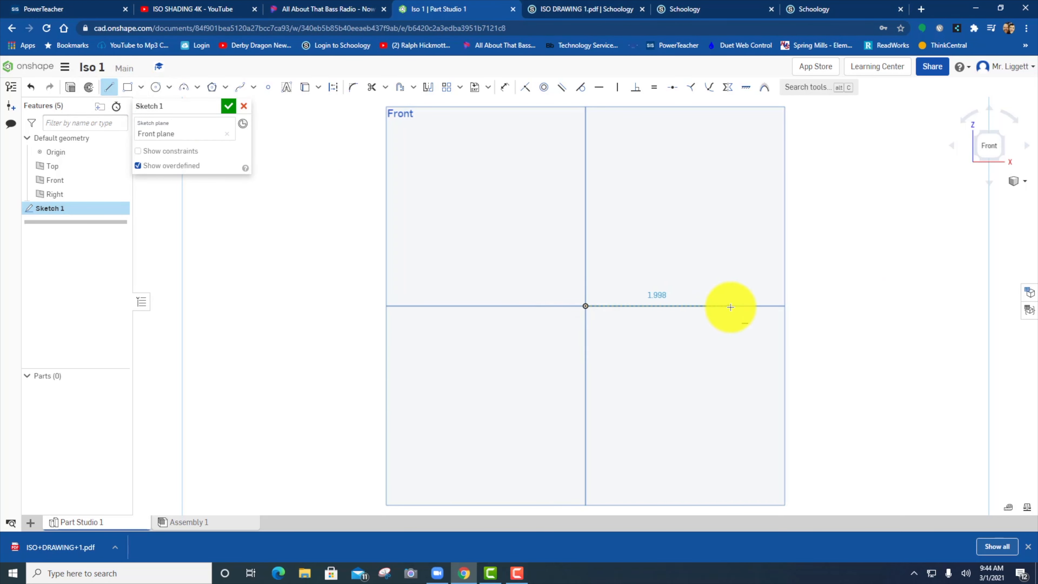
{"action": "left_click", "coordinate": [686, 10]}
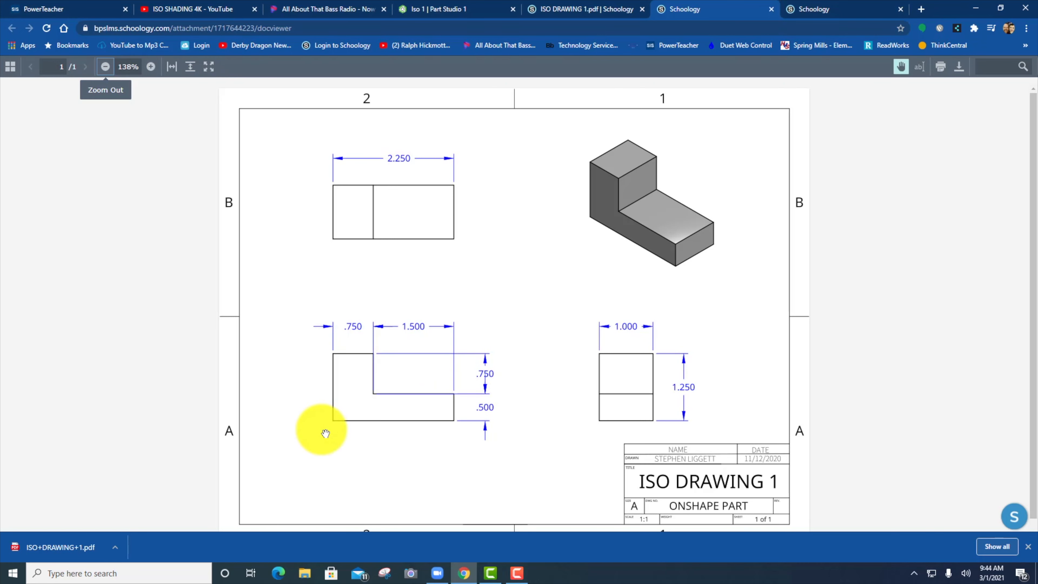
{"action": "left_click", "coordinate": [486, 15]}
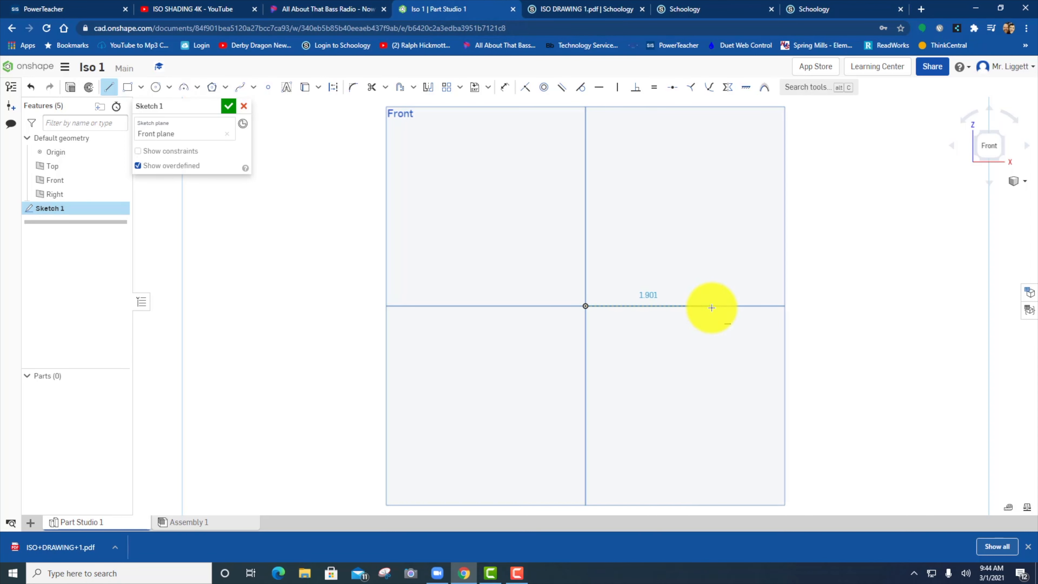
{"action": "left_click", "coordinate": [711, 307]}
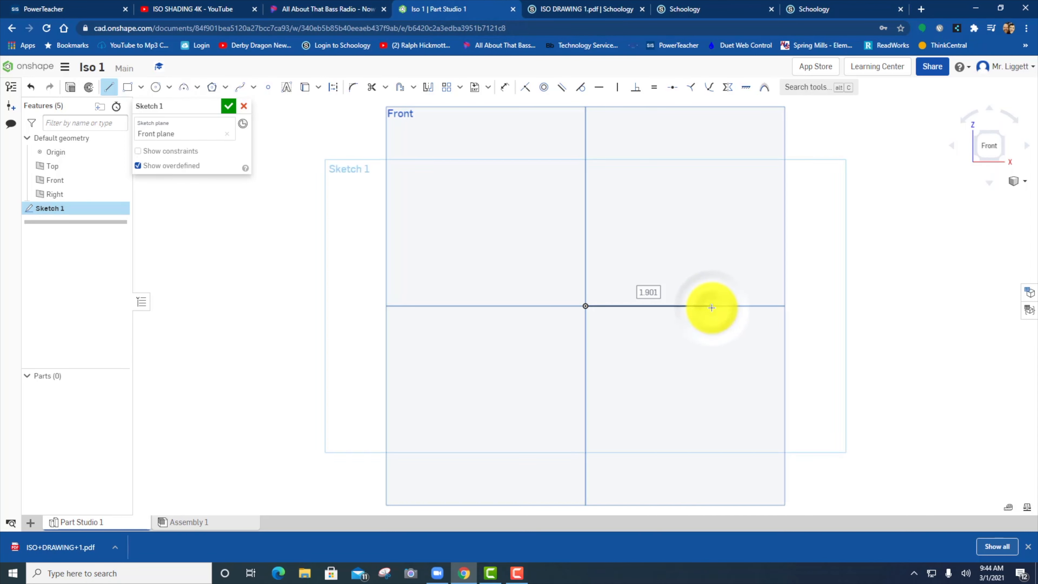
{"action": "type", "text": "2.25"}
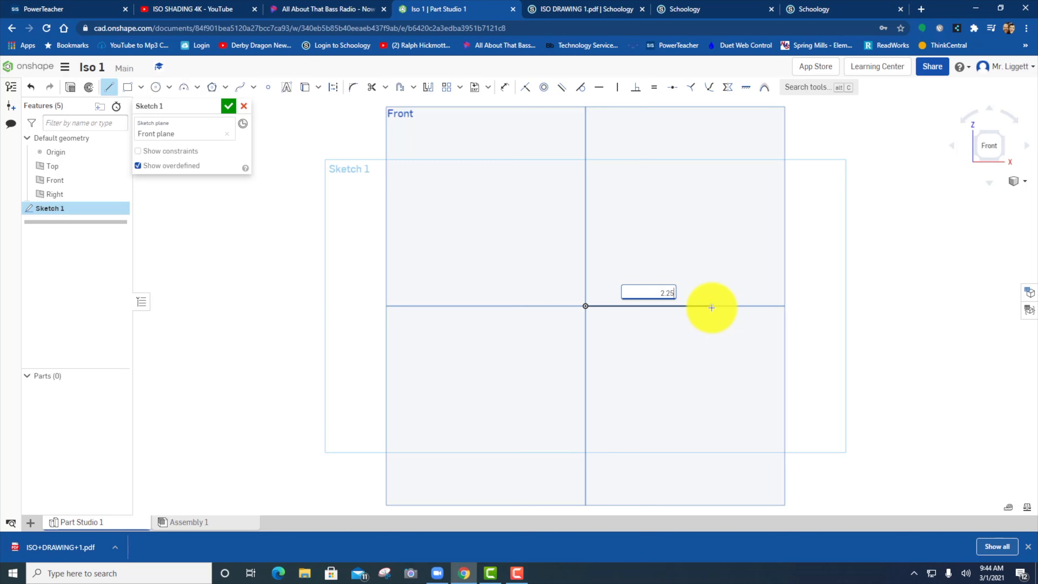
{"action": "key", "text": "Return"}
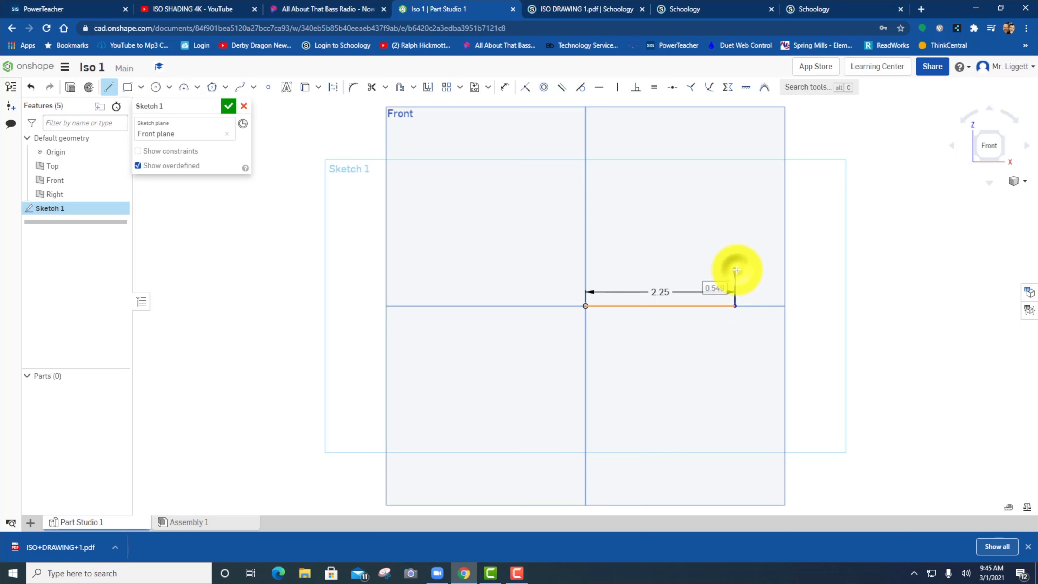
Continue the profile with a 0.5 in vertical line up from the base's right end and a 1.5 in horizontal line back left
{"action": "left_click", "coordinate": [736, 270]}
{"action": "key", "text": "Return"}
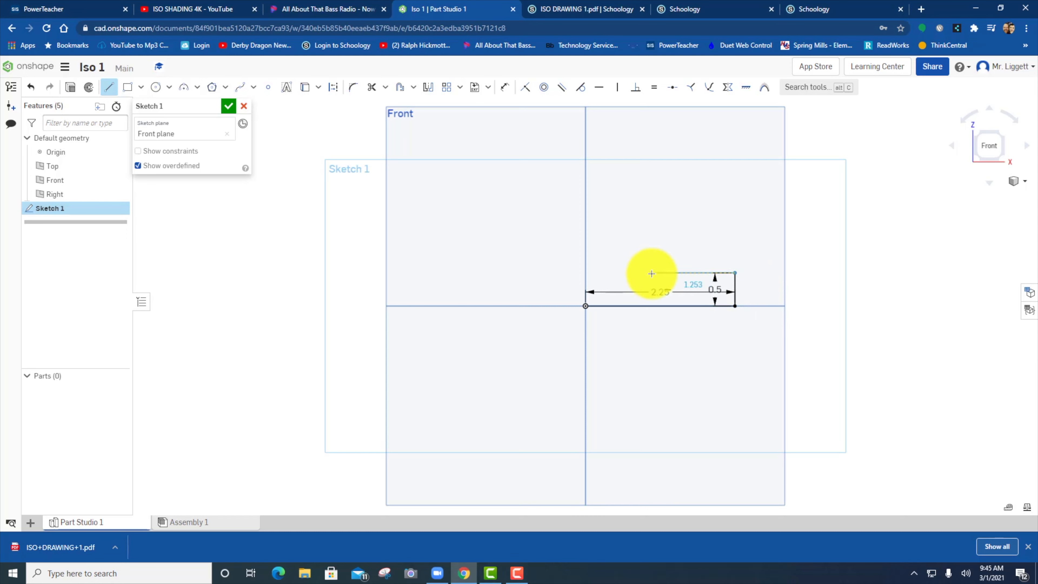
{"action": "left_click", "coordinate": [637, 276]}
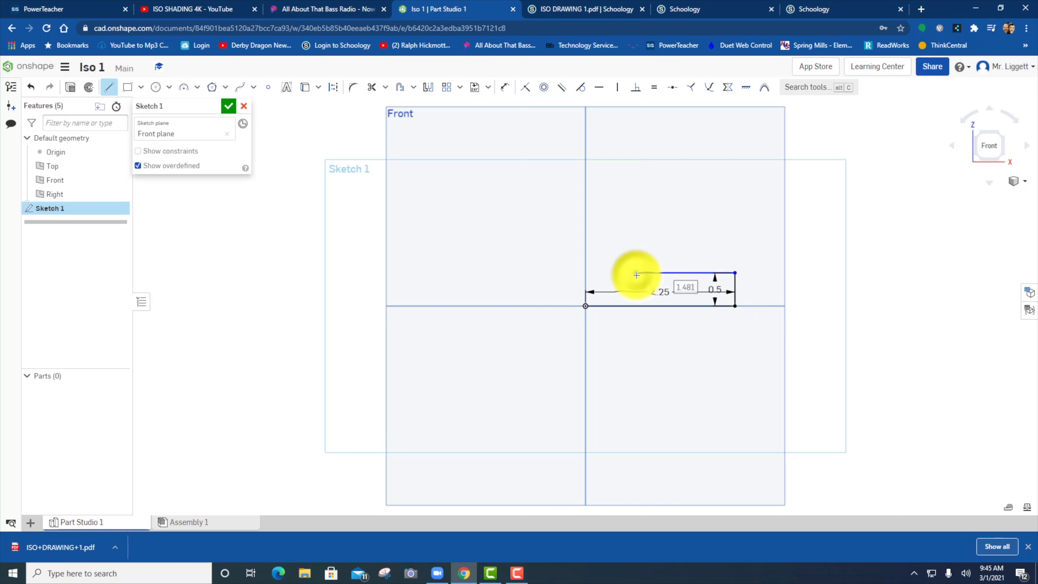
{"action": "type", "text": "1.5"}
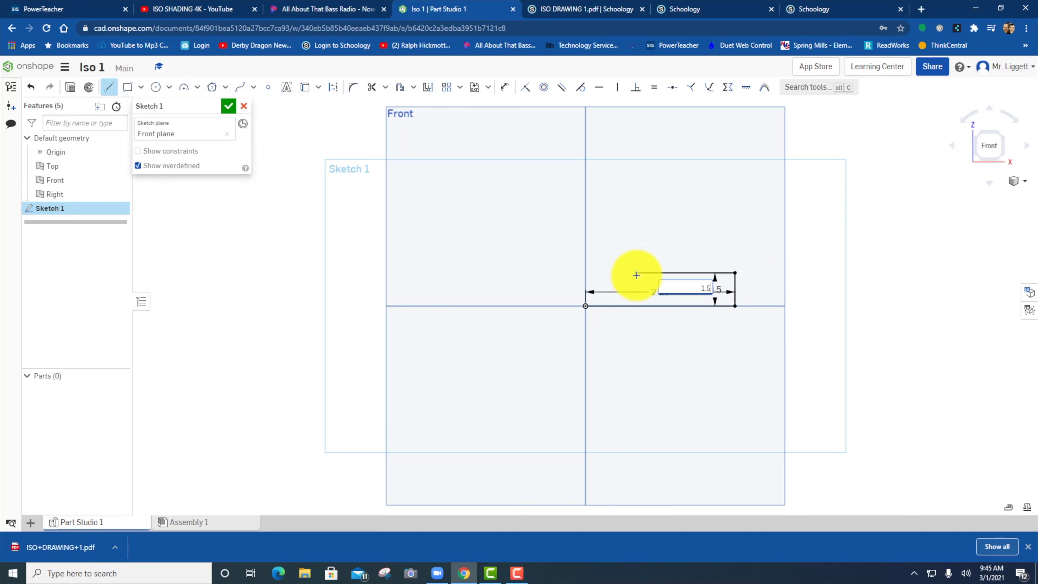
{"action": "key", "text": "Return"}
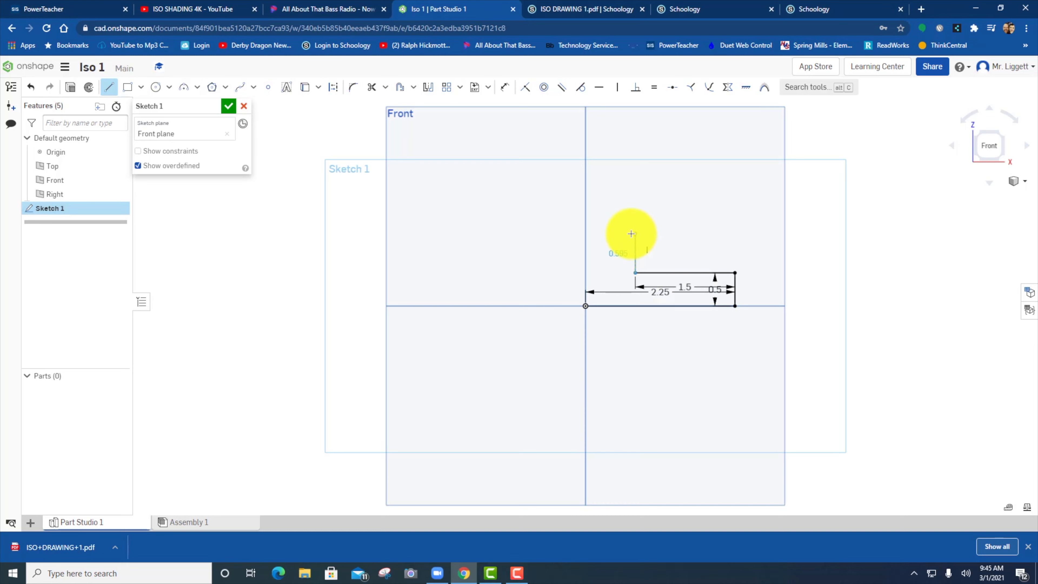
Finish the L-shaped profile with a 0.75 in vertical line, a horizontal top edge above the origin, and a closing line to the origin
{"action": "left_click", "coordinate": [631, 233]}
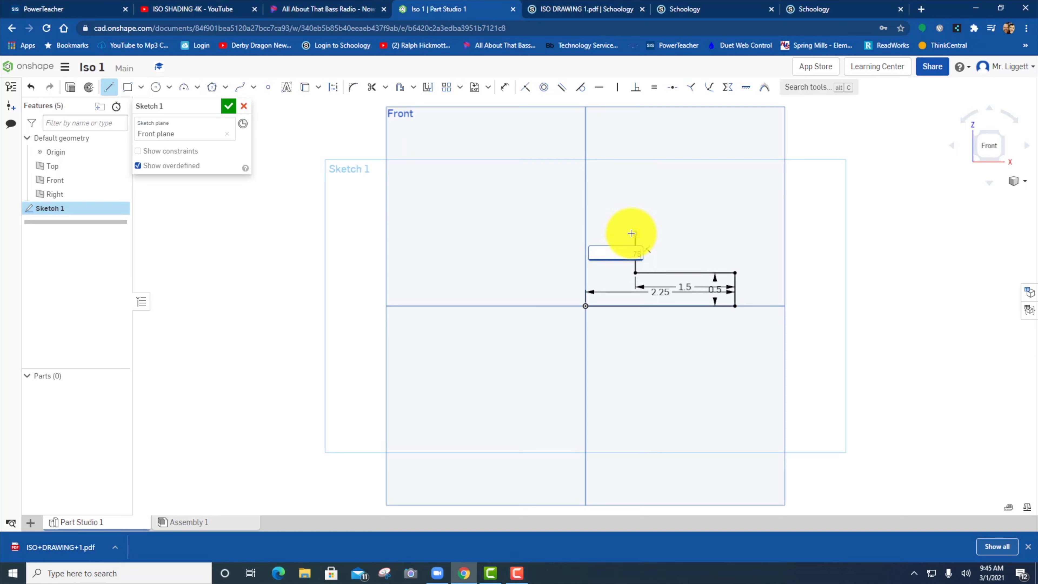
{"action": "left_click", "coordinate": [584, 224]}
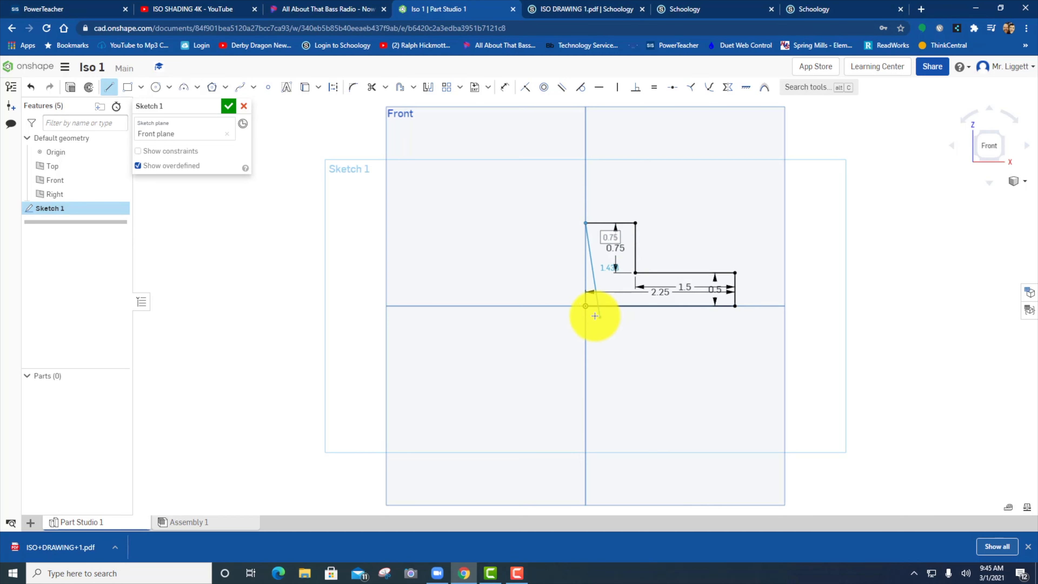
{"action": "left_click", "coordinate": [586, 306]}
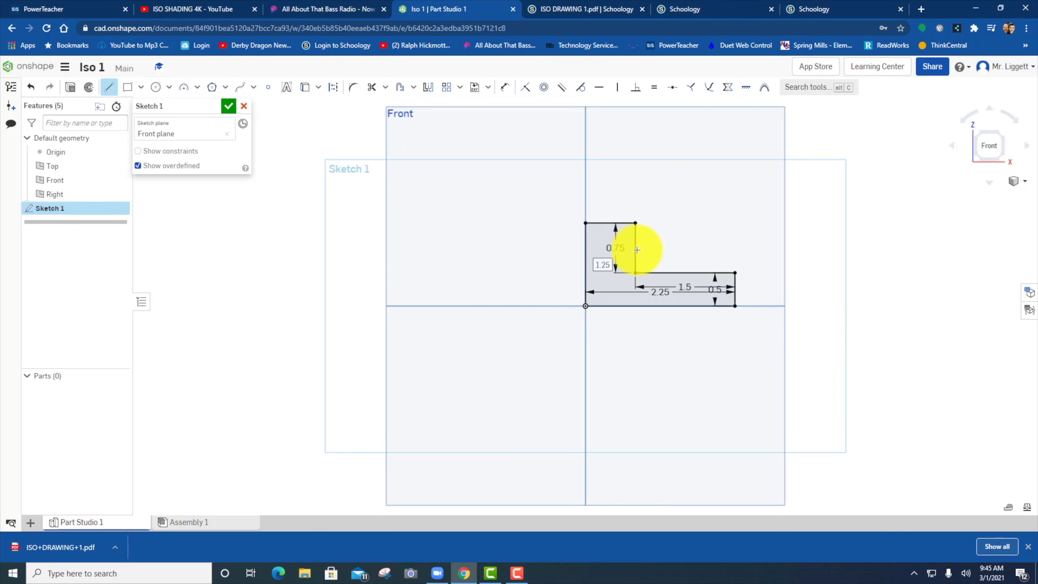
Dimension the length of the profile's short top edge and the full height of its left vertical edge
{"action": "left_click", "coordinate": [504, 87]}
{"action": "left_click", "coordinate": [609, 223]}
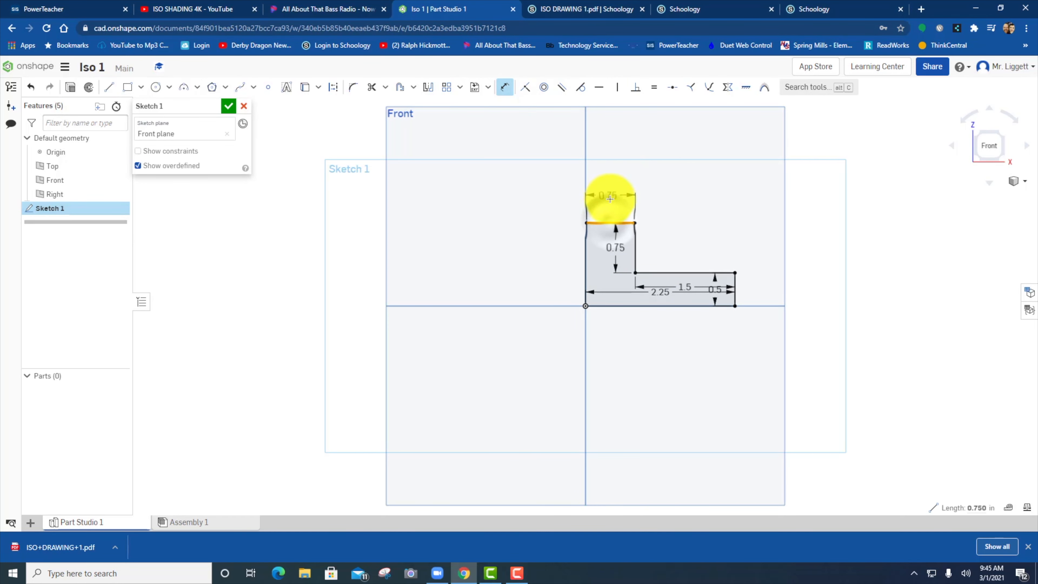
{"action": "left_click", "coordinate": [609, 201]}
{"action": "left_click", "coordinate": [668, 227]}
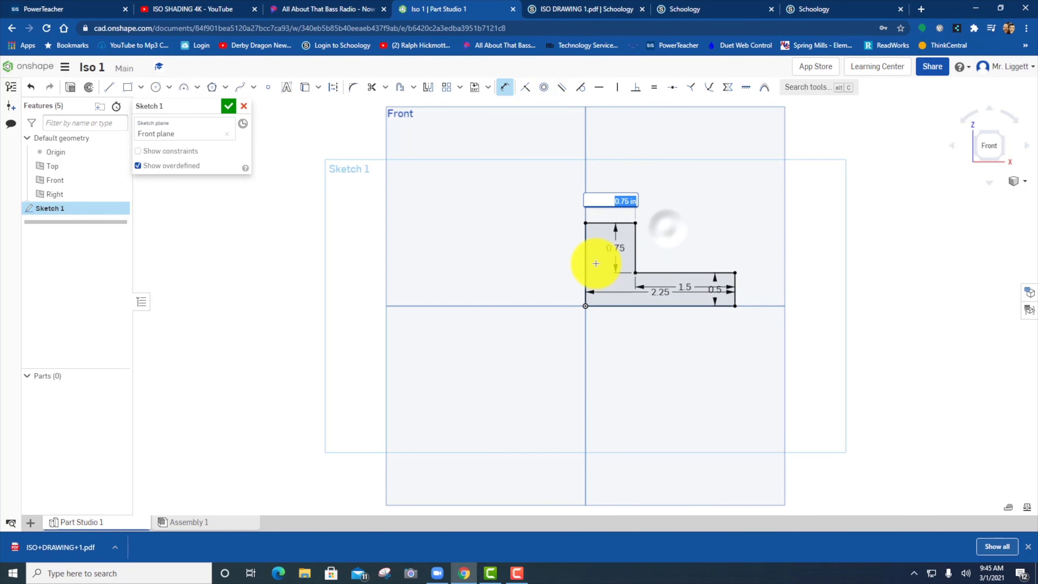
{"action": "left_click", "coordinate": [586, 267]}
{"action": "left_click", "coordinate": [567, 266]}
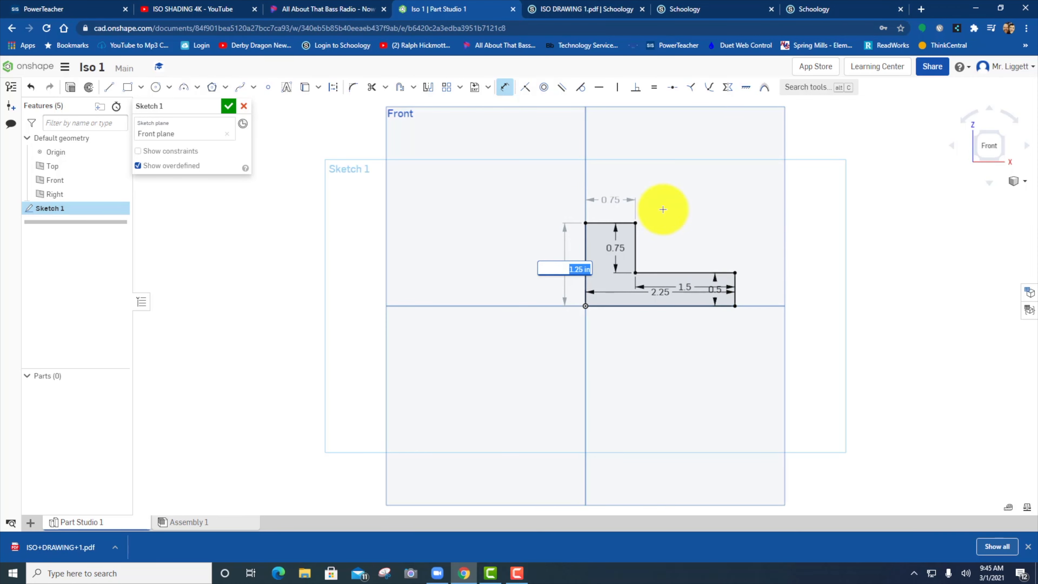
Check the profile's dimensions against the ISO DRAWING 1 reference and finish the sketch
{"action": "left_click", "coordinate": [684, 9]}
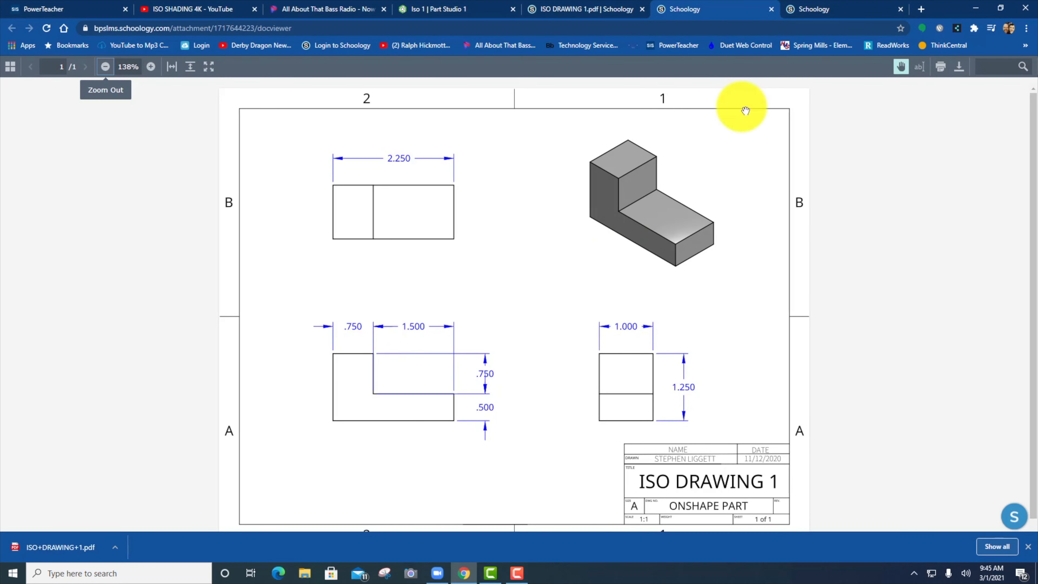
{"action": "left_click", "coordinate": [447, 9]}
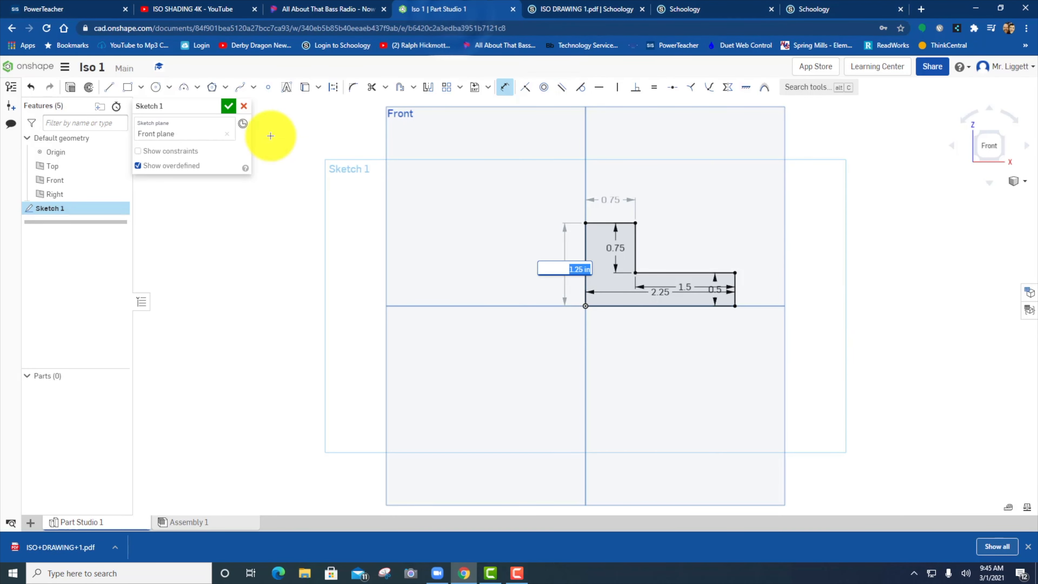
{"action": "left_click", "coordinate": [229, 107]}
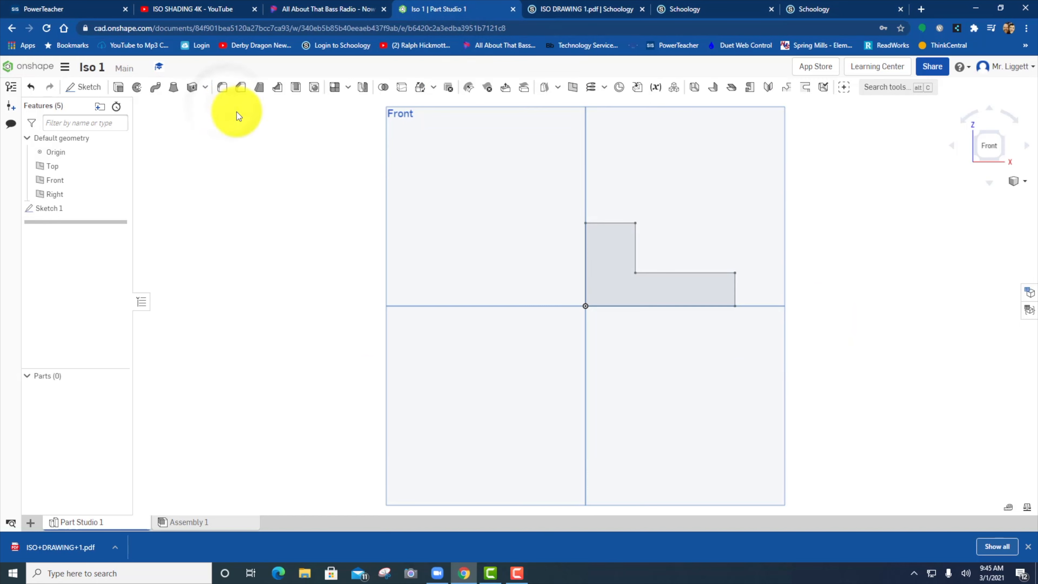
Extrude the L-shaped profile as a new solid, blind to a depth of 1 in, checking the depth against the reference drawing
{"action": "left_click", "coordinate": [117, 89]}
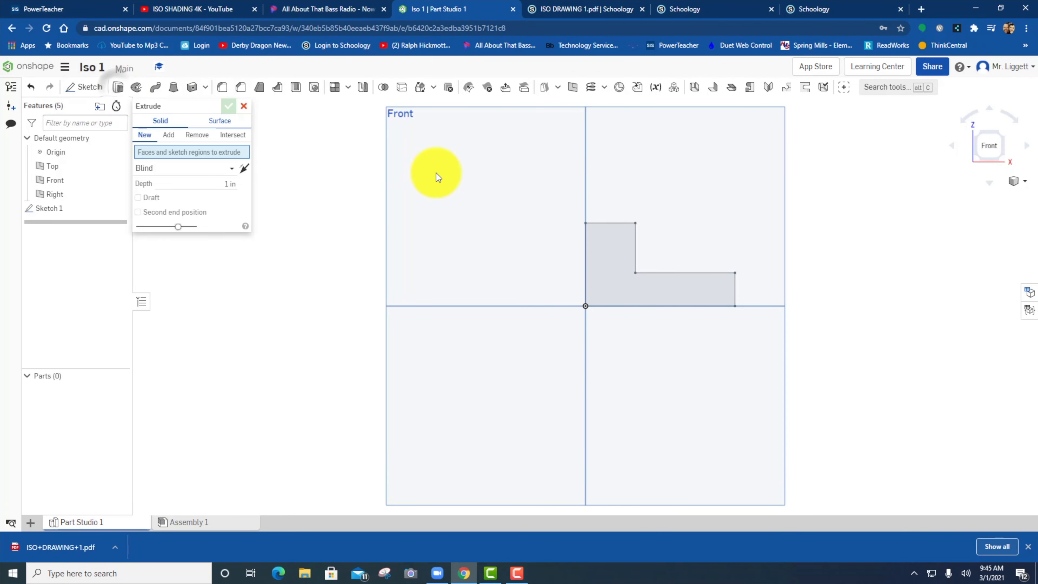
{"action": "left_click", "coordinate": [612, 284]}
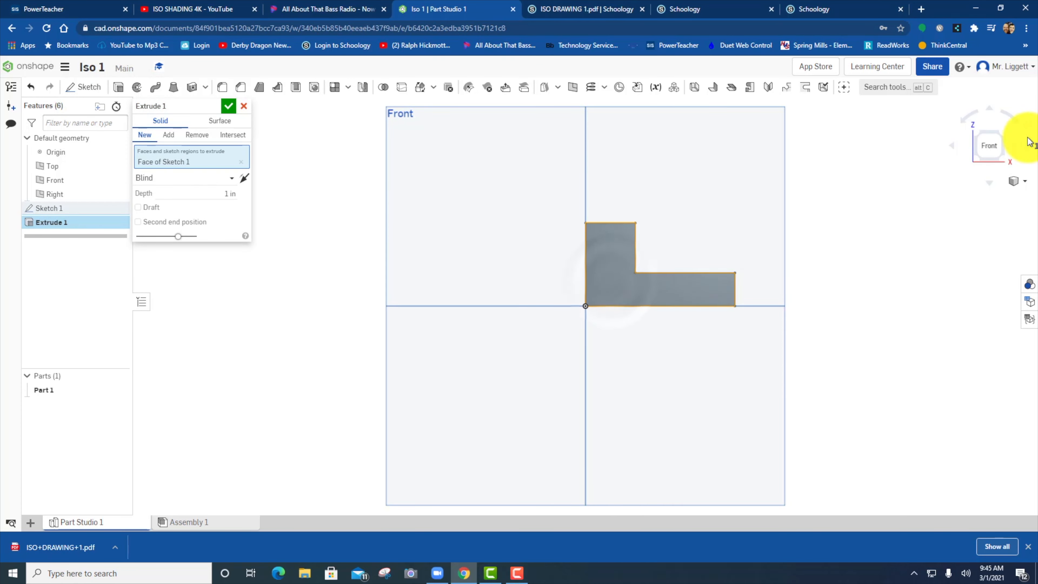
{"action": "left_click", "coordinate": [1004, 136]}
{"action": "scroll", "coordinate": [586, 323], "scroll_direction": "up", "scroll_amount": 3}
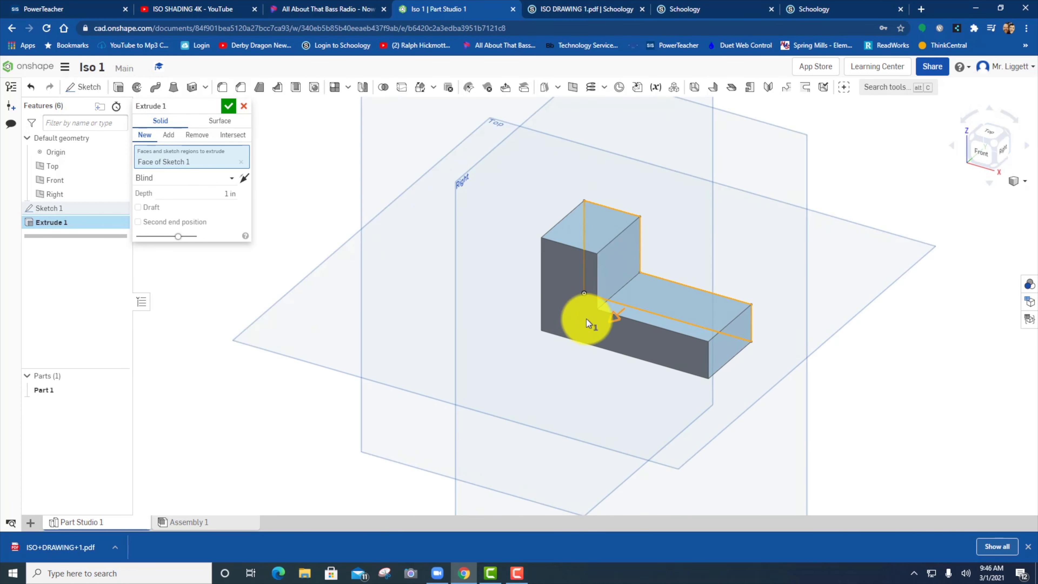
{"action": "left_click", "coordinate": [672, 9]}
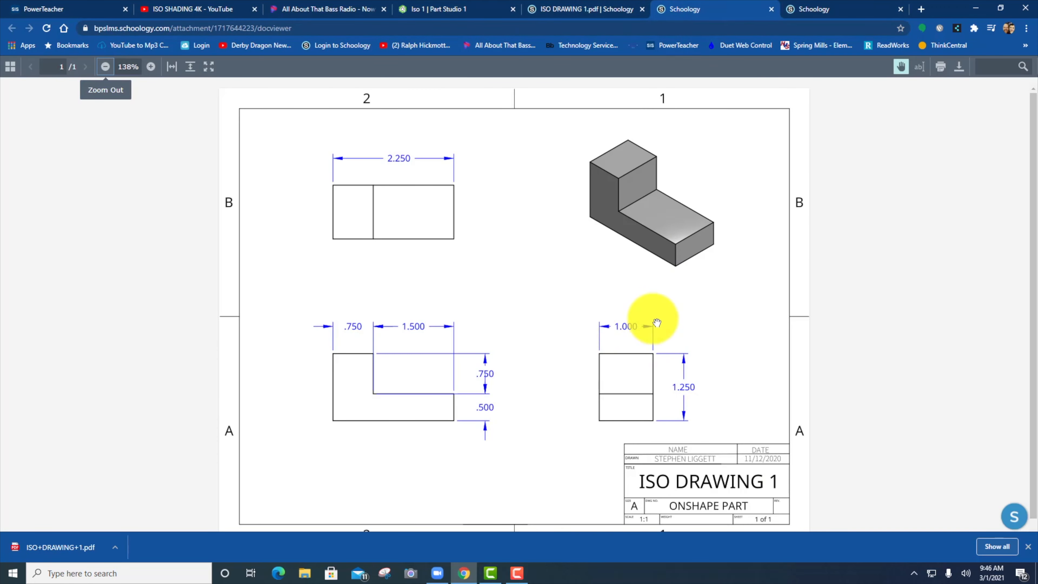
{"action": "left_click", "coordinate": [554, 10]}
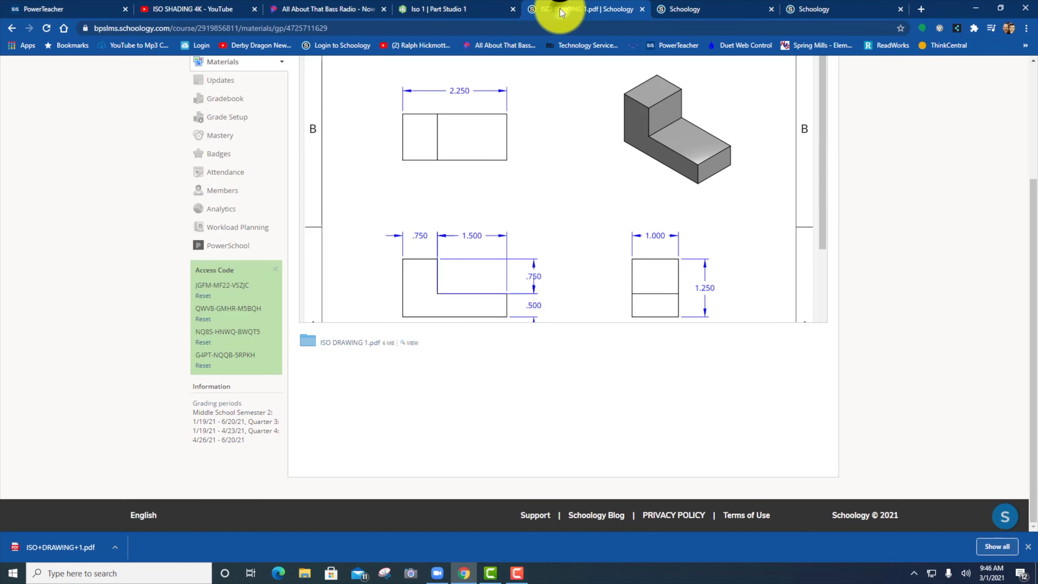
{"action": "left_click", "coordinate": [483, 9]}
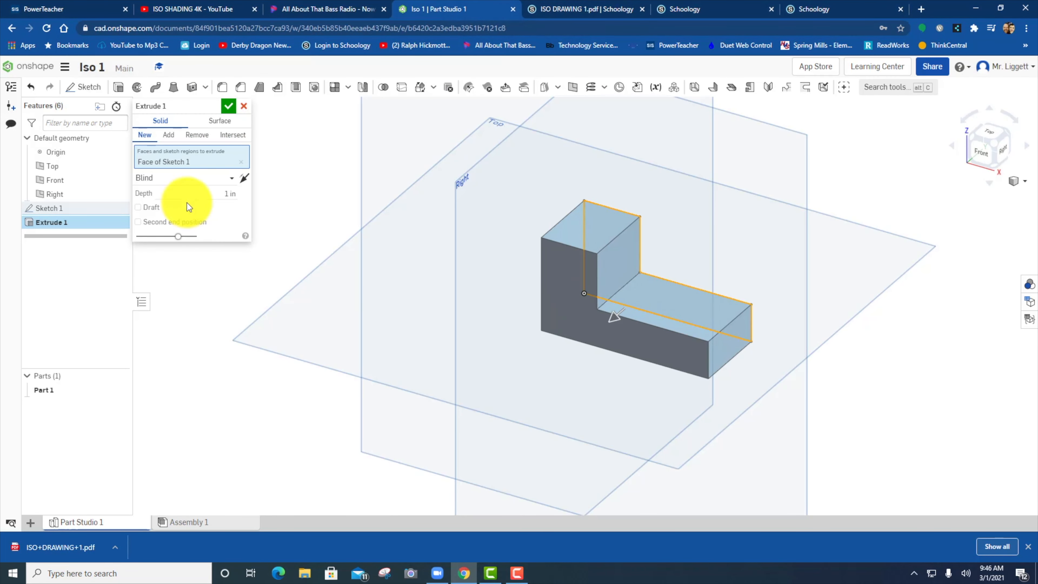
{"action": "left_click", "coordinate": [229, 106]}
Create a new drawing in the document using a custom template
{"action": "middle_click_drag", "start_coordinate": [931, 394], "coordinate": [787, 390]}
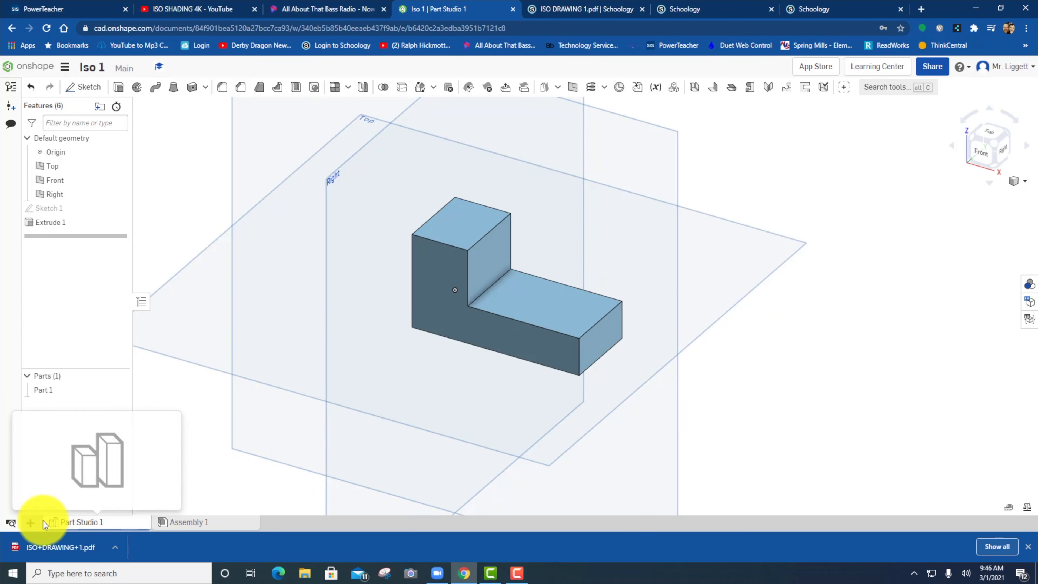
{"action": "left_click", "coordinate": [30, 523]}
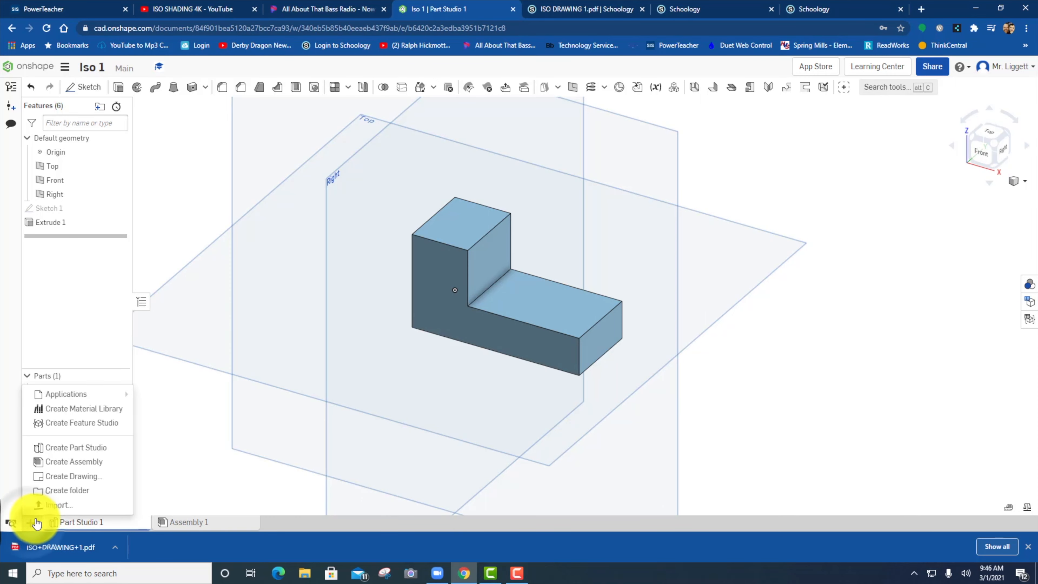
{"action": "left_click", "coordinate": [56, 478]}
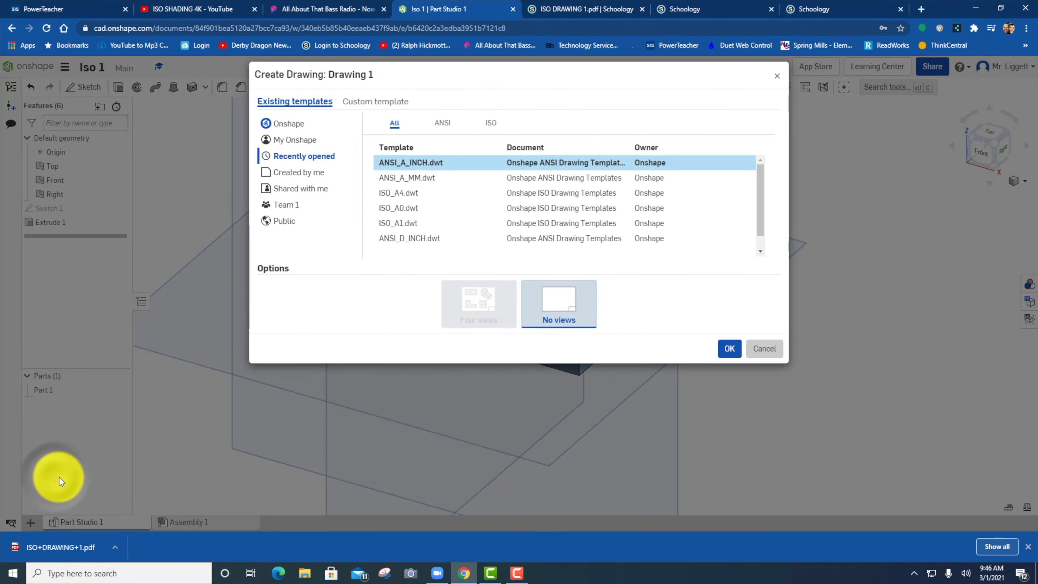
{"action": "left_click", "coordinate": [361, 103]}
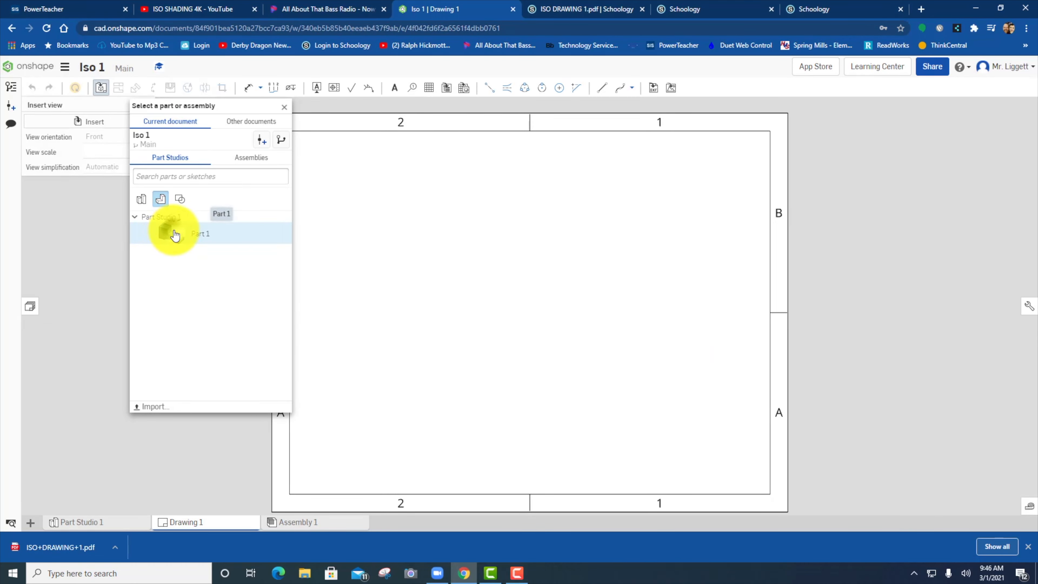
Insert Part 1's front view at 1:1 in the sheet's lower-left area and project the side view to its right
{"action": "left_click", "coordinate": [175, 236]}
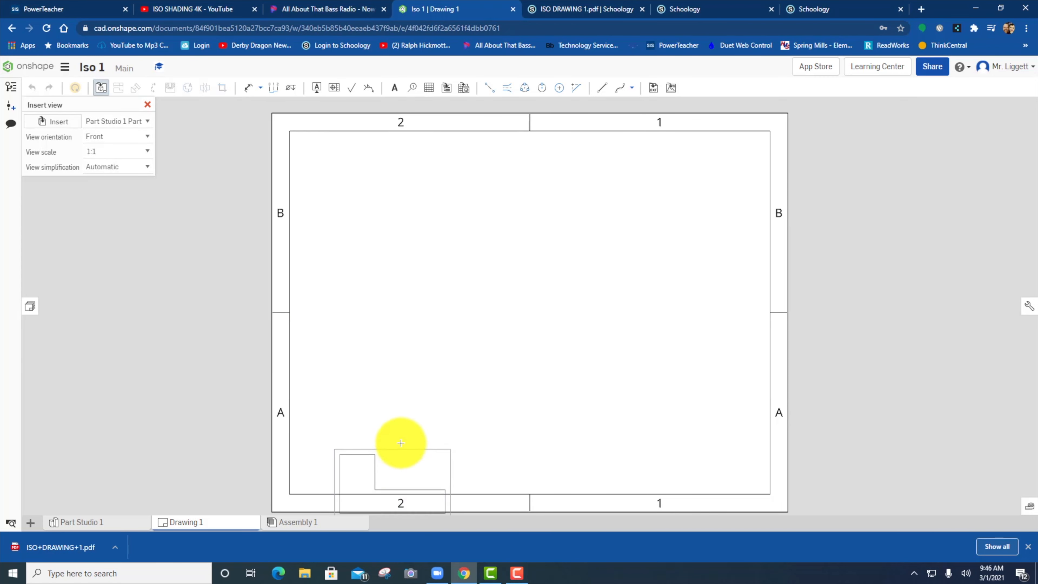
{"action": "left_click", "coordinate": [409, 390]}
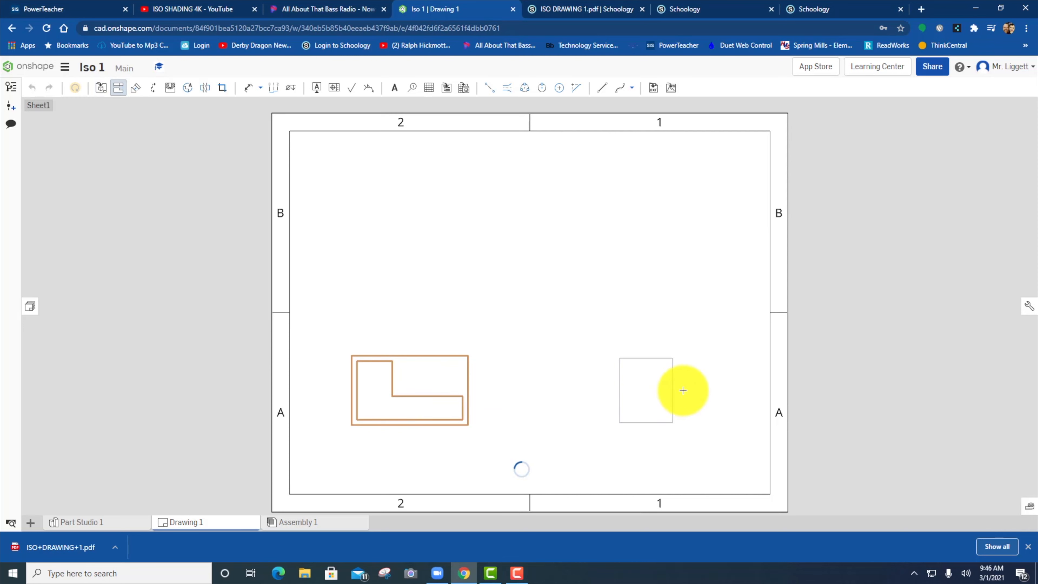
{"action": "left_click", "coordinate": [659, 395]}
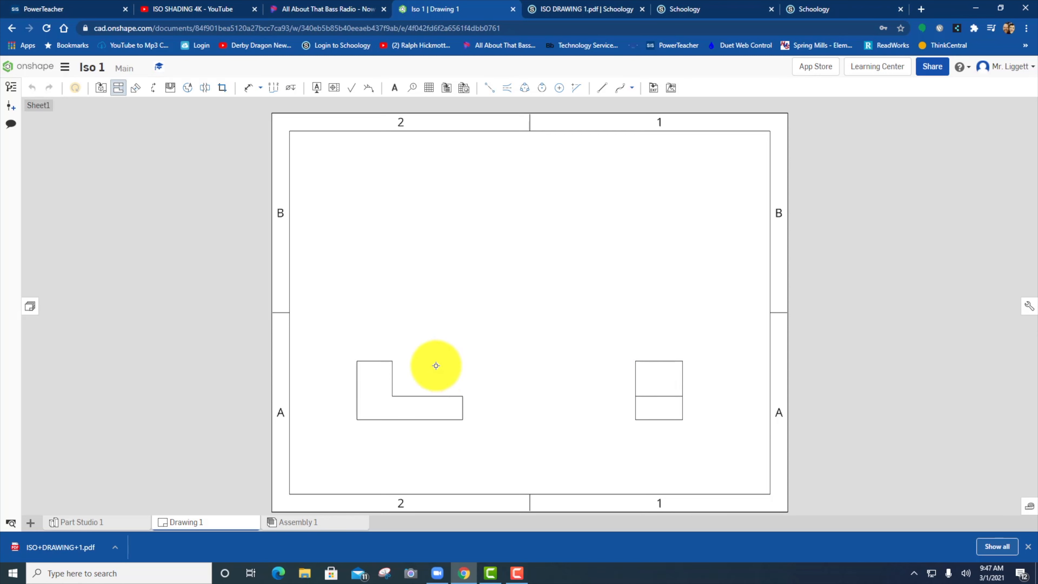
Project a top view directly above the front view and an isometric view in the sheet's upper-right area
{"action": "left_click", "coordinate": [379, 397]}
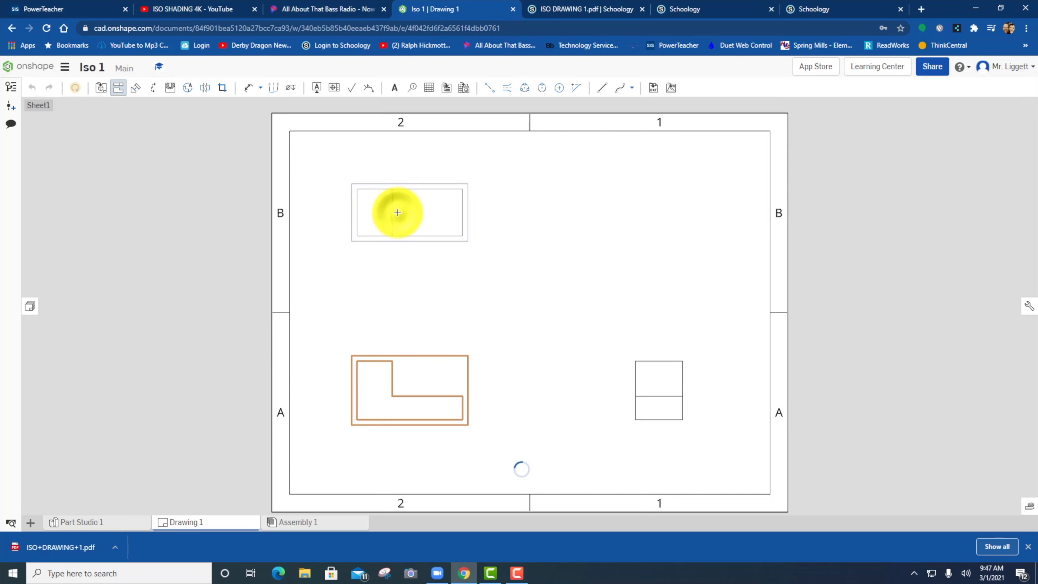
{"action": "left_click", "coordinate": [398, 212]}
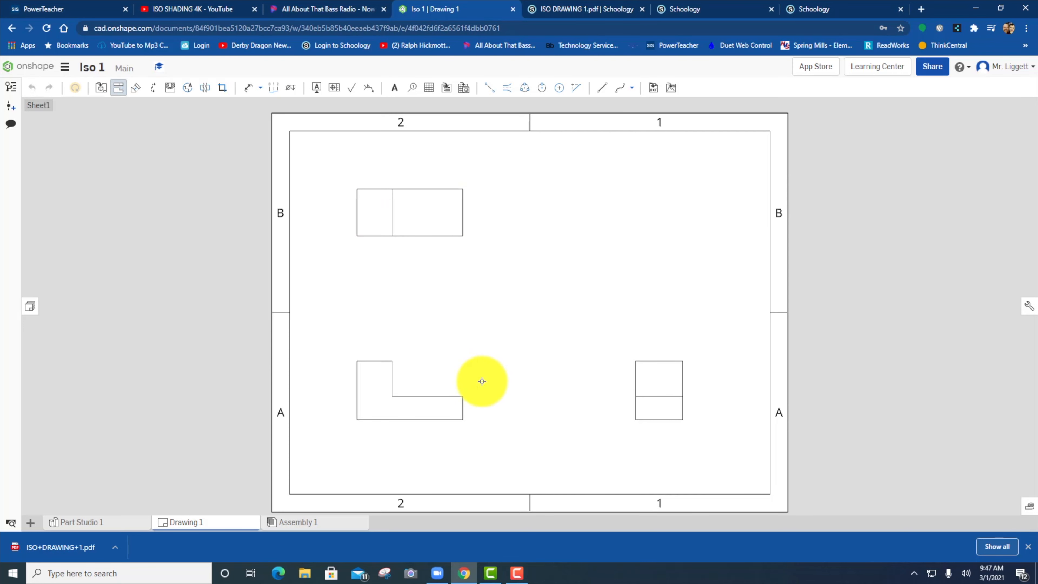
{"action": "left_click", "coordinate": [378, 406]}
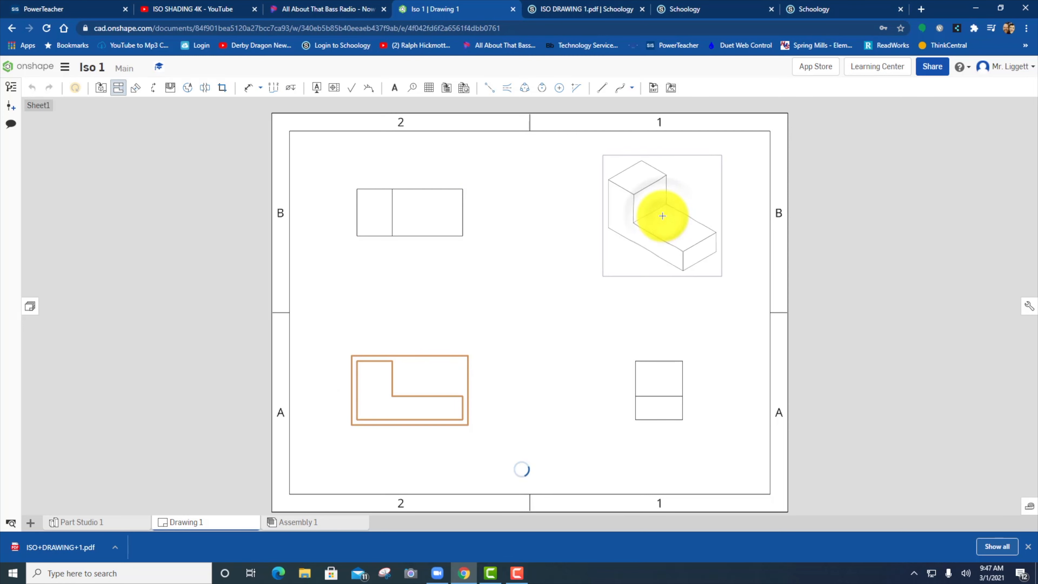
{"action": "left_click", "coordinate": [663, 215]}
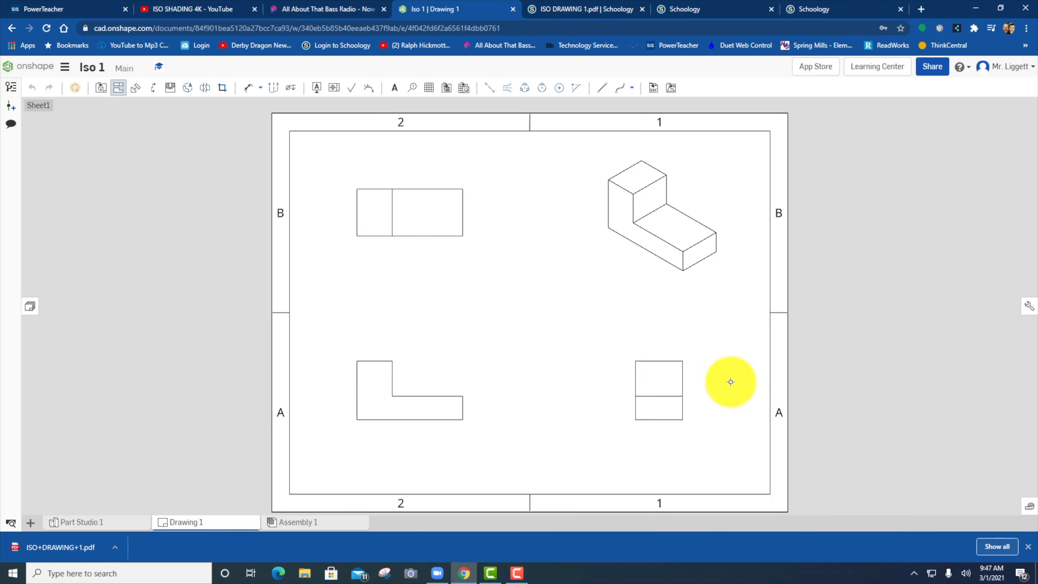
Turn on hidden lines for the side, front and top views of the drawing
{"action": "right_click", "coordinate": [659, 390]}
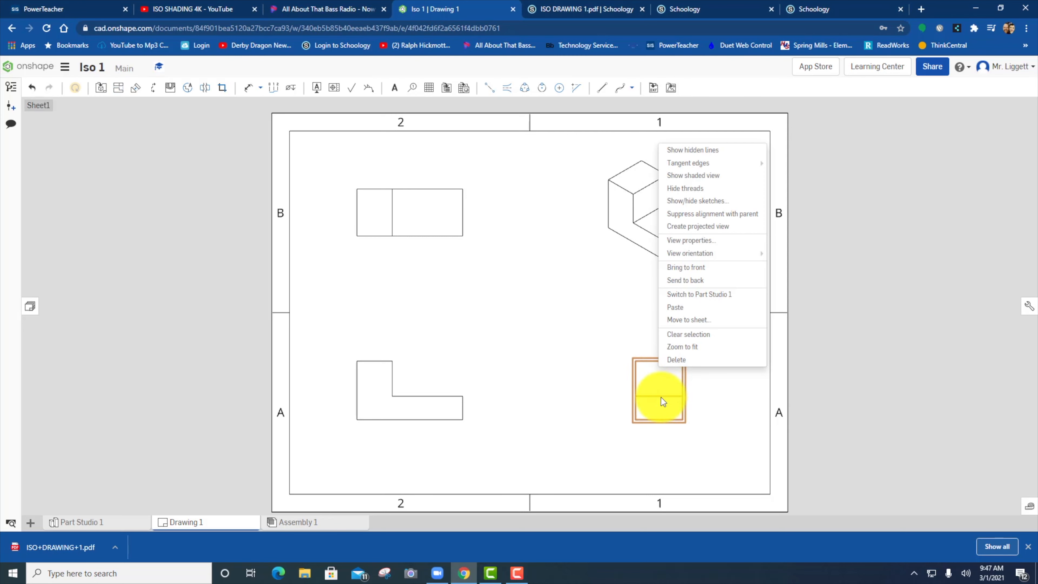
{"action": "left_click", "coordinate": [697, 155]}
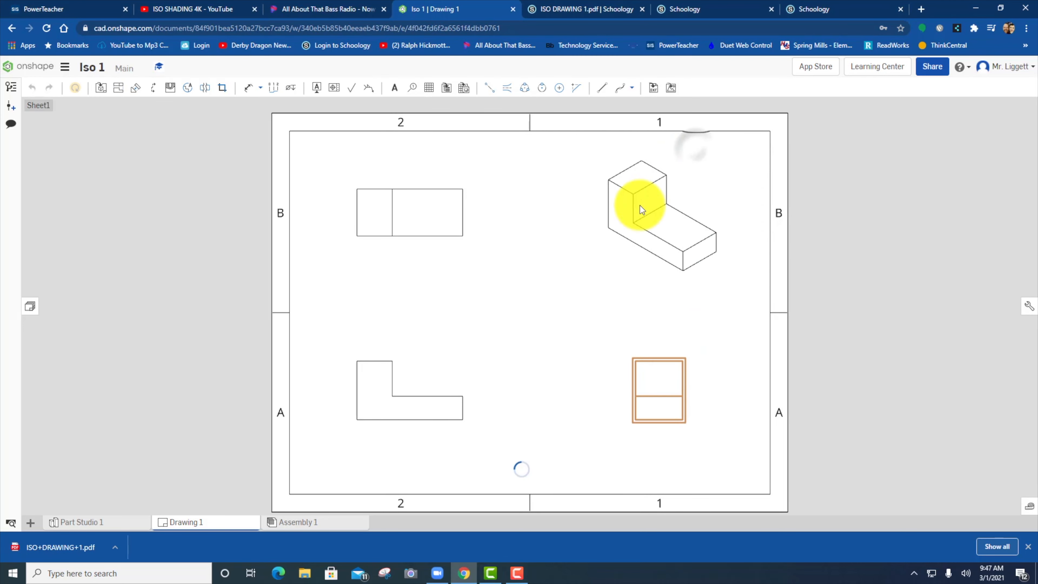
{"action": "right_click", "coordinate": [421, 408]}
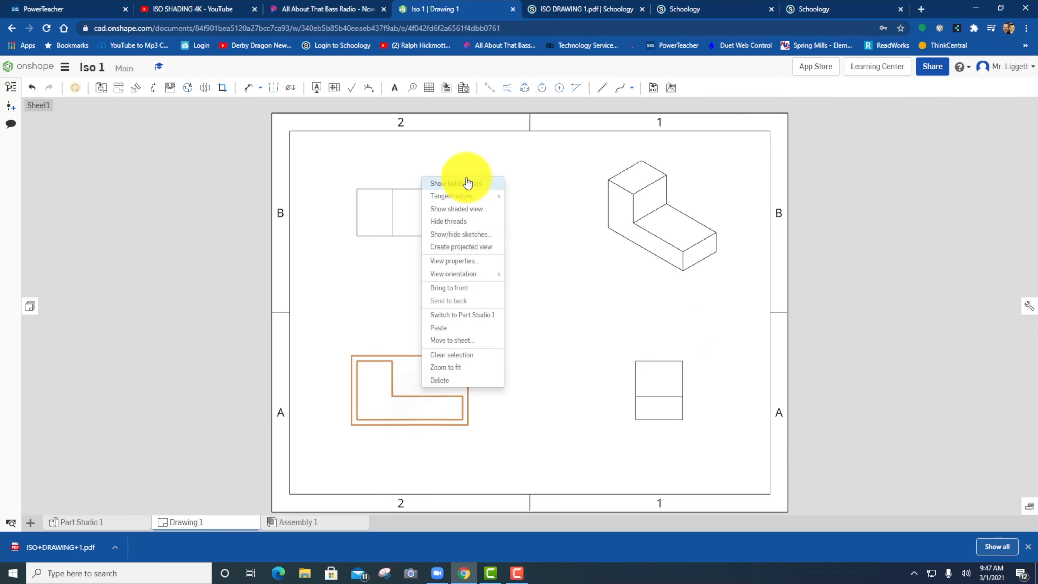
{"action": "left_click", "coordinate": [469, 185]}
{"action": "right_click", "coordinate": [416, 204]}
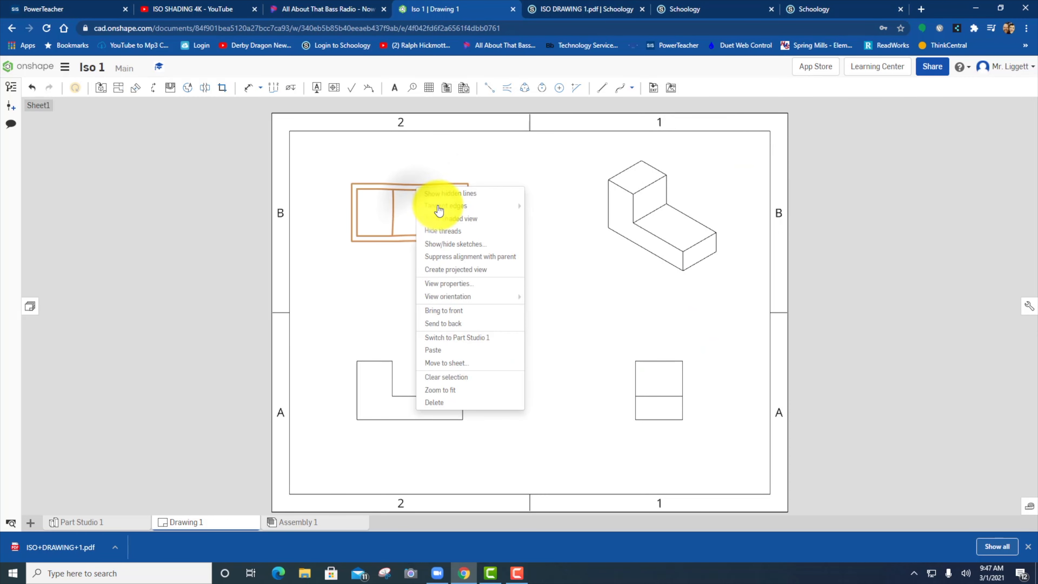
{"action": "left_click", "coordinate": [450, 196]}
Display the isometric view as shaded
{"action": "left_click", "coordinate": [629, 224]}
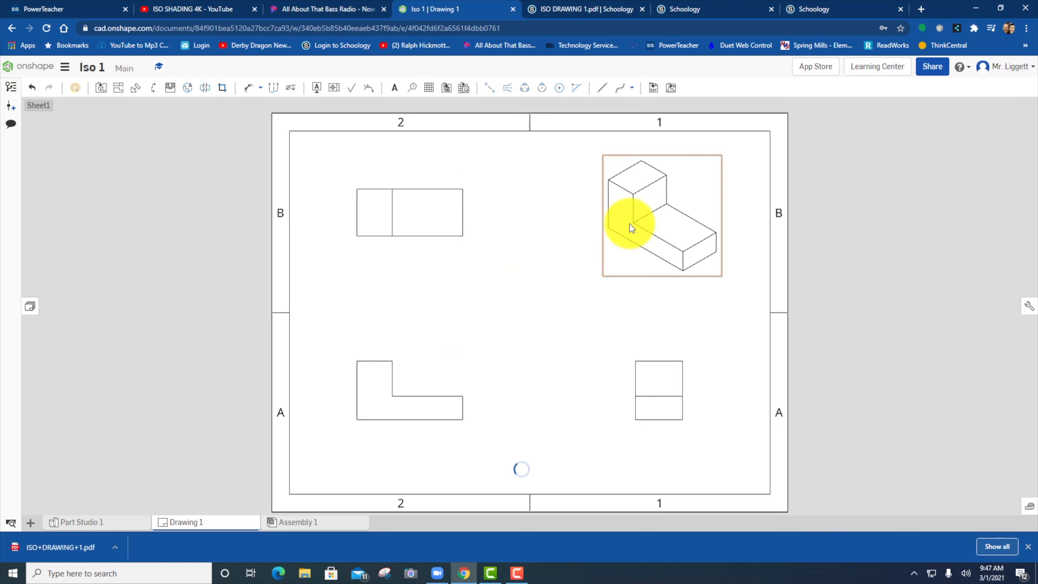
{"action": "right_click", "coordinate": [646, 216]}
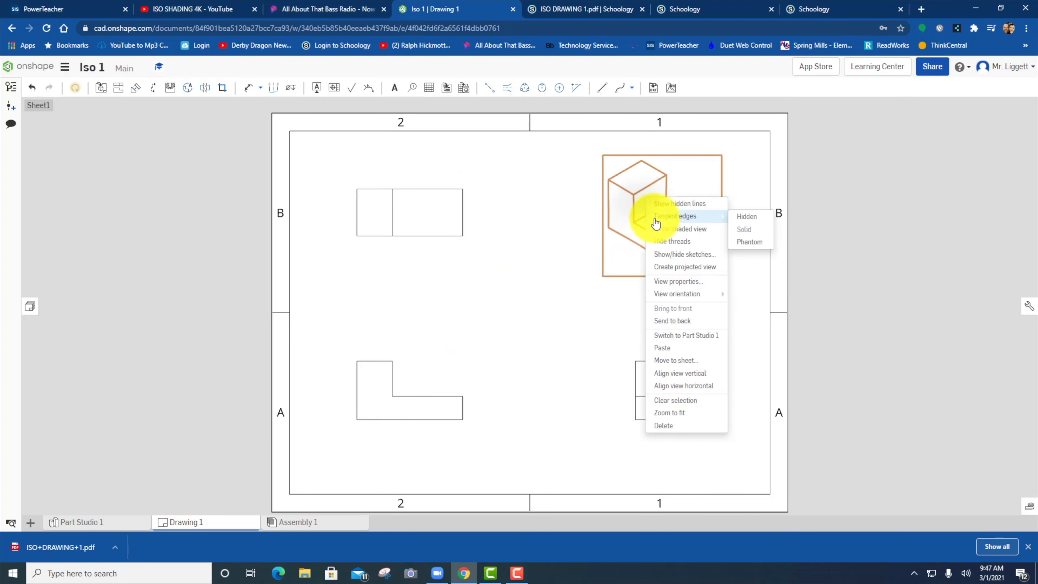
{"action": "left_click", "coordinate": [670, 230]}
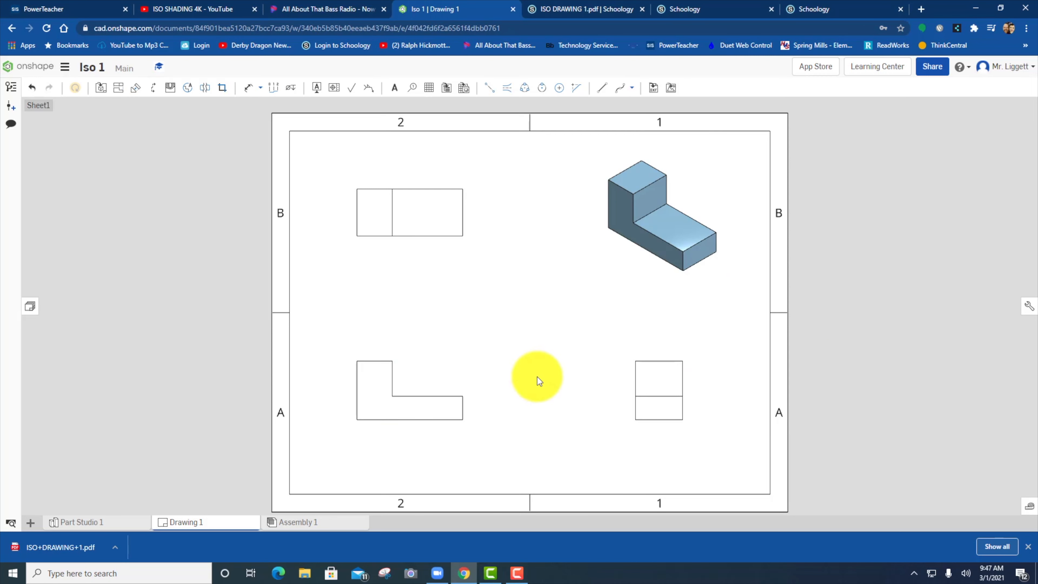
Add a note with the author's name near the sheet's lower-right border, widened so the text fits on one line
{"action": "left_click", "coordinate": [394, 88]}
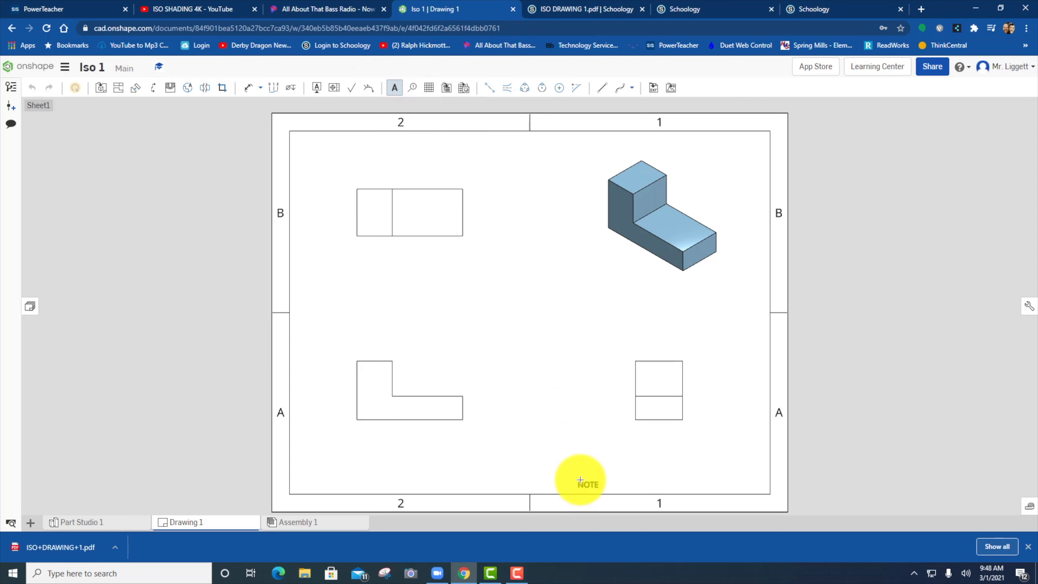
{"action": "left_click", "coordinate": [580, 481]}
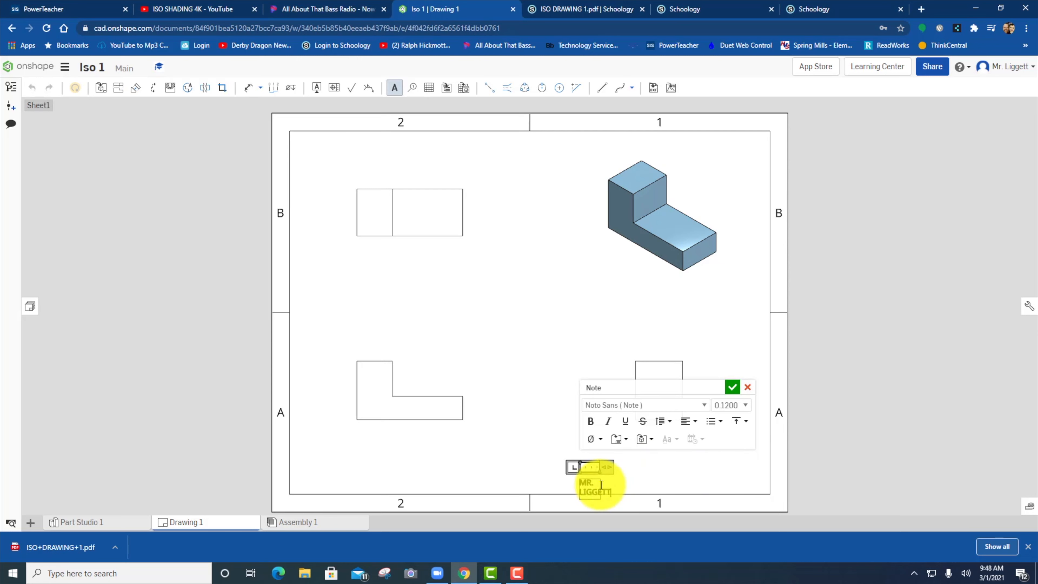
{"action": "left_click_drag", "start_coordinate": [609, 469], "coordinate": [756, 467]}
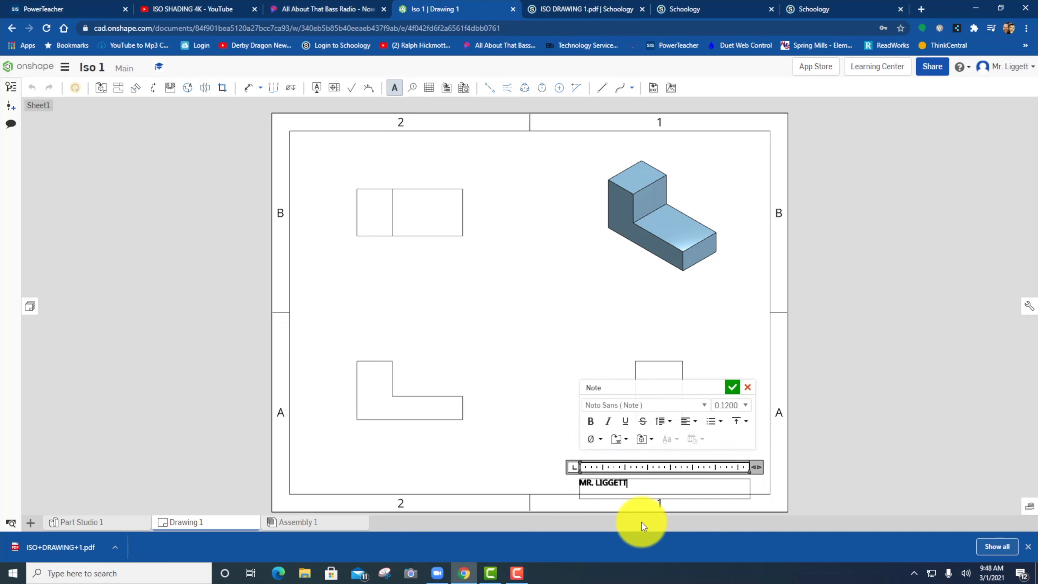
{"action": "left_click", "coordinate": [727, 387]}
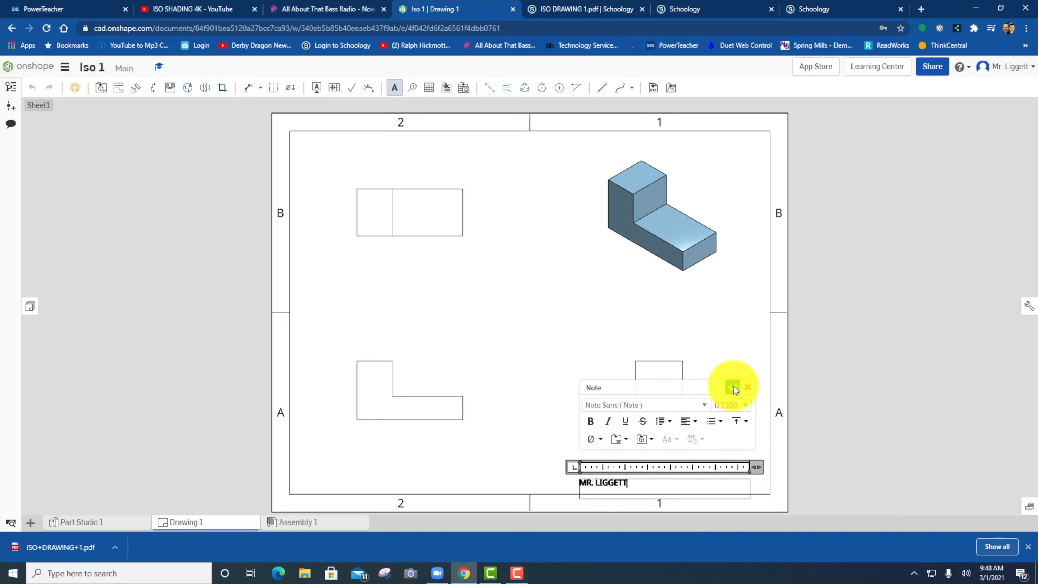